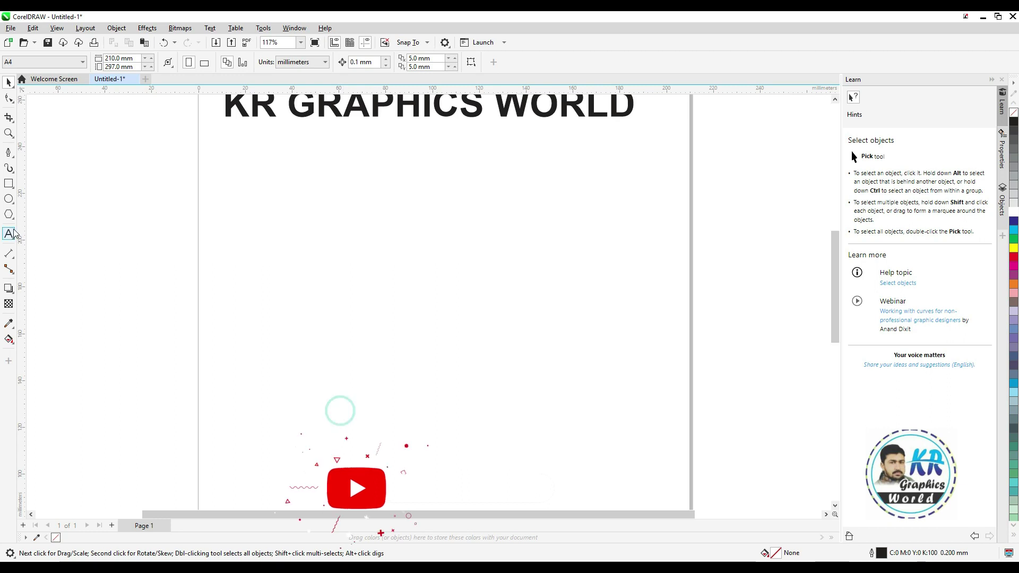
Add the artistic text "LOVLY" on the page below the KR GRAPHICS WORLD heading.
left_click(8, 234)
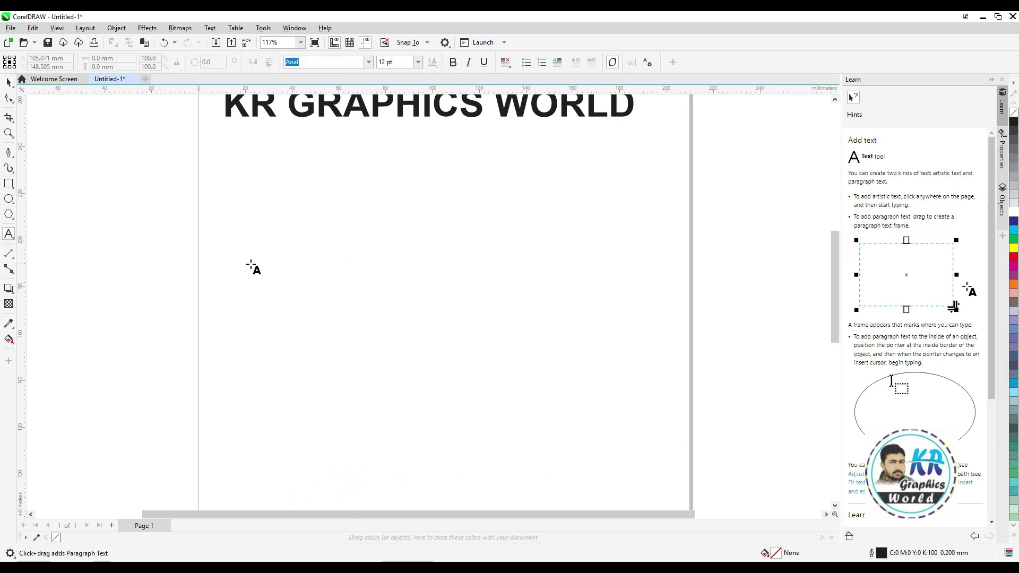
left_click(272, 239)
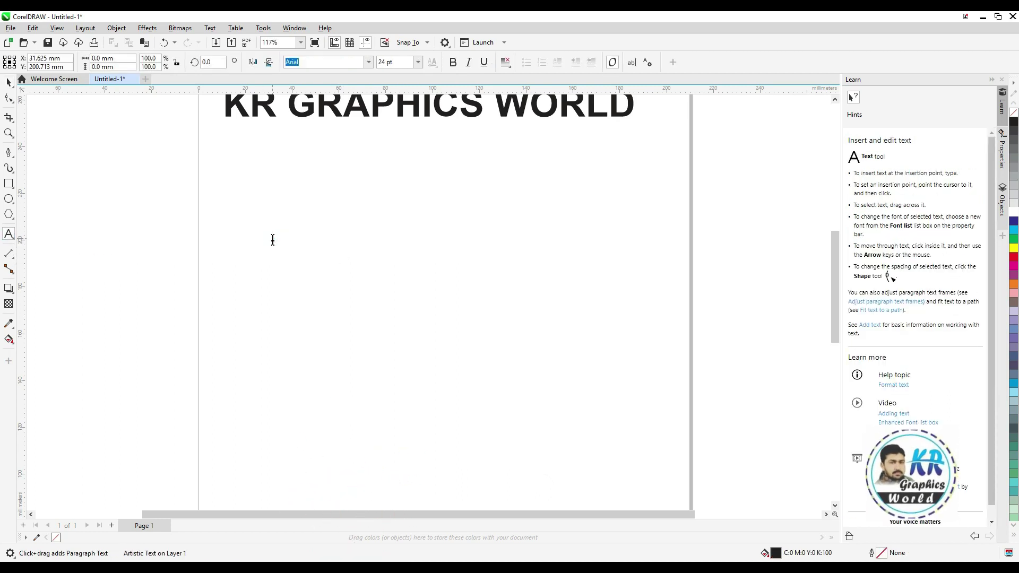
type("LOVLY")
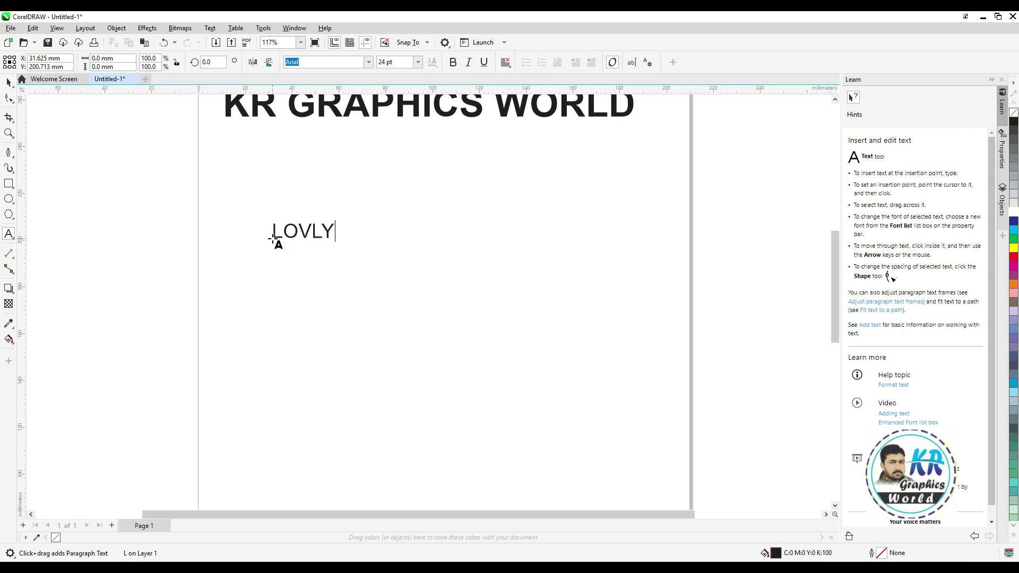
key("ctrl+space")
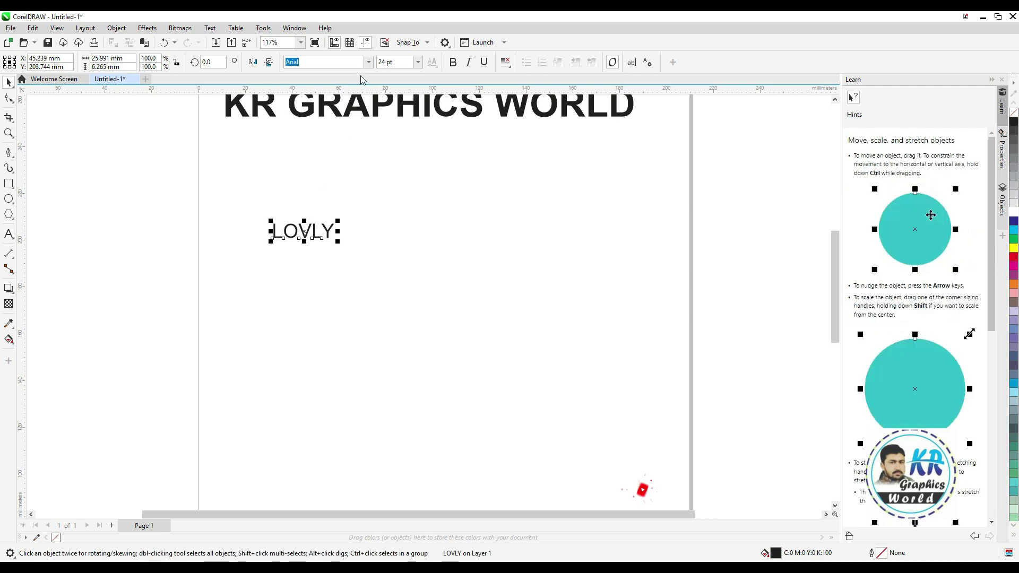
Set the LOVLY text's font to Geometr706 BlkCn BT and enlarge it proportionally to about 155 pt.
left_click(369, 62)
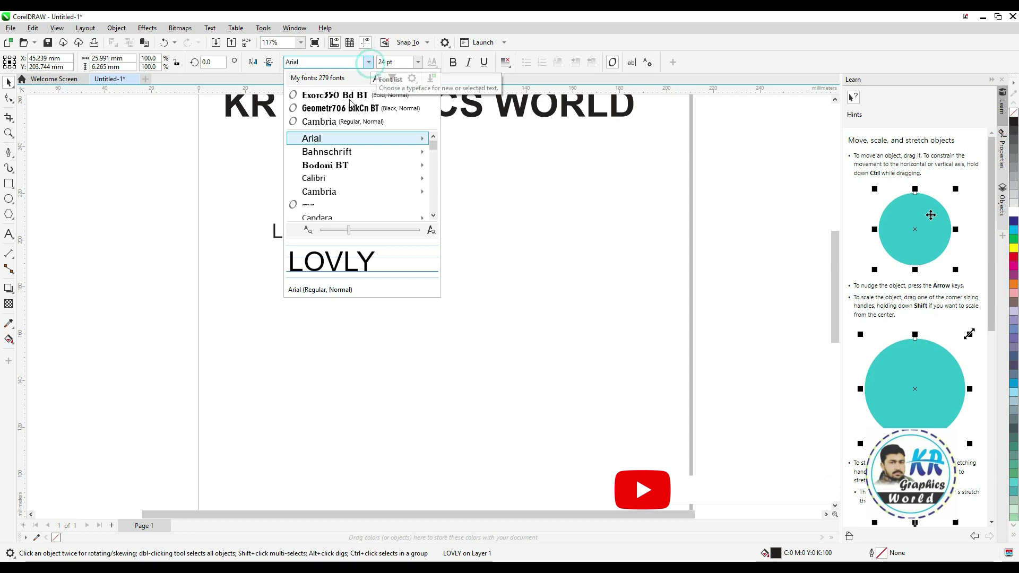
left_click(343, 109)
left_click_drag(325, 245, 568, 427)
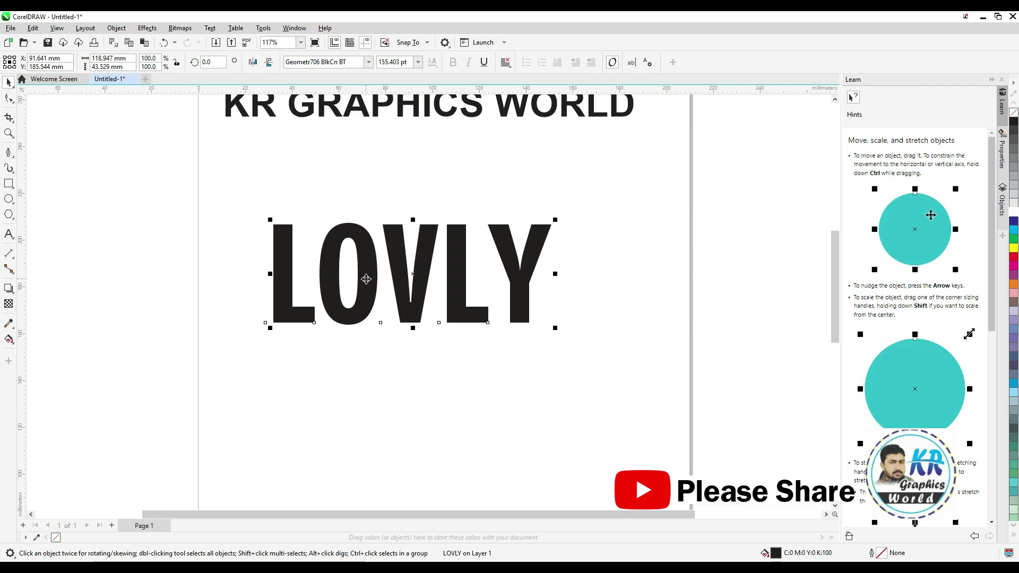
Break the LOVLY text apart into individual letters and clear the selection.
left_click(117, 29)
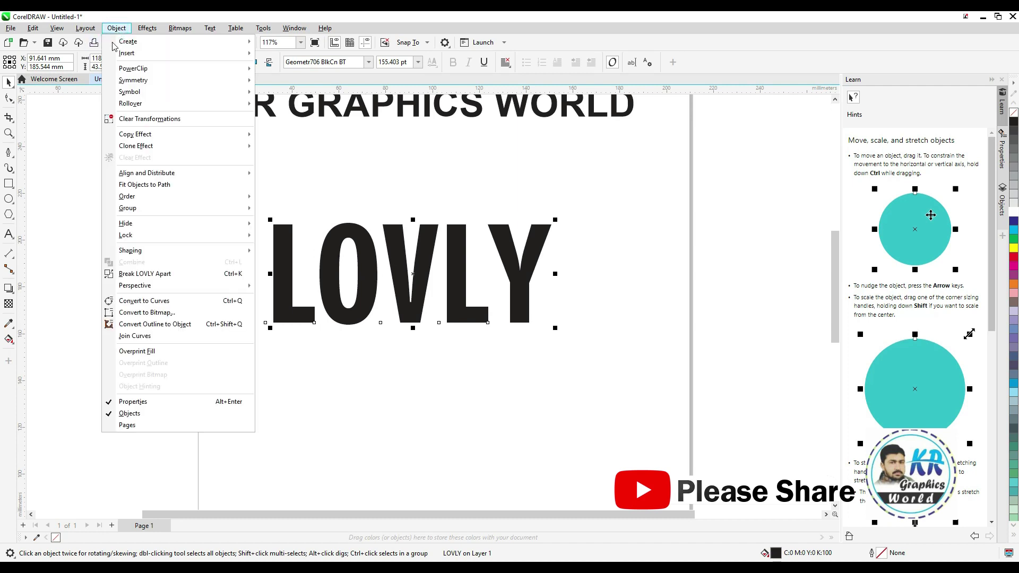
left_click(138, 274)
left_click(361, 200)
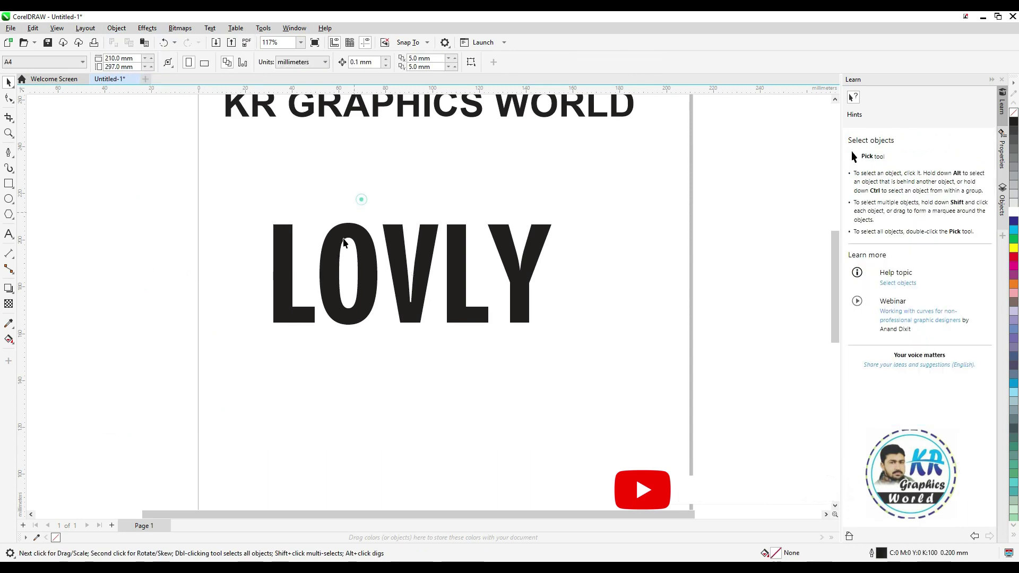
Move the letters O, V, L and Y leftward one by one so that neighbouring letters slightly overlap.
left_click(324, 266)
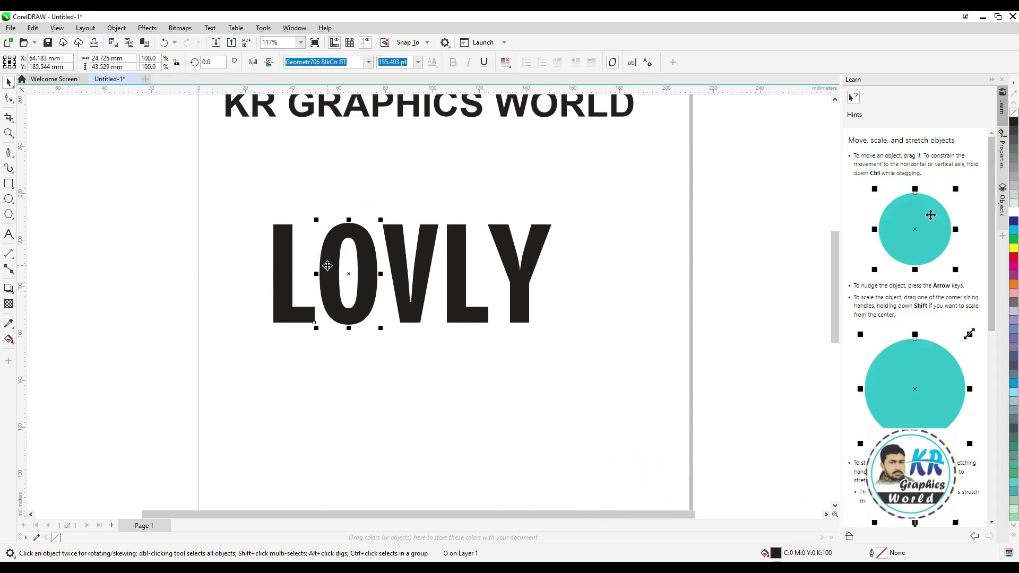
left_click_drag(327, 266, 310, 264)
left_click_drag(415, 305, 386, 304)
left_click_drag(452, 313, 413, 301)
left_click_drag(515, 297, 453, 298)
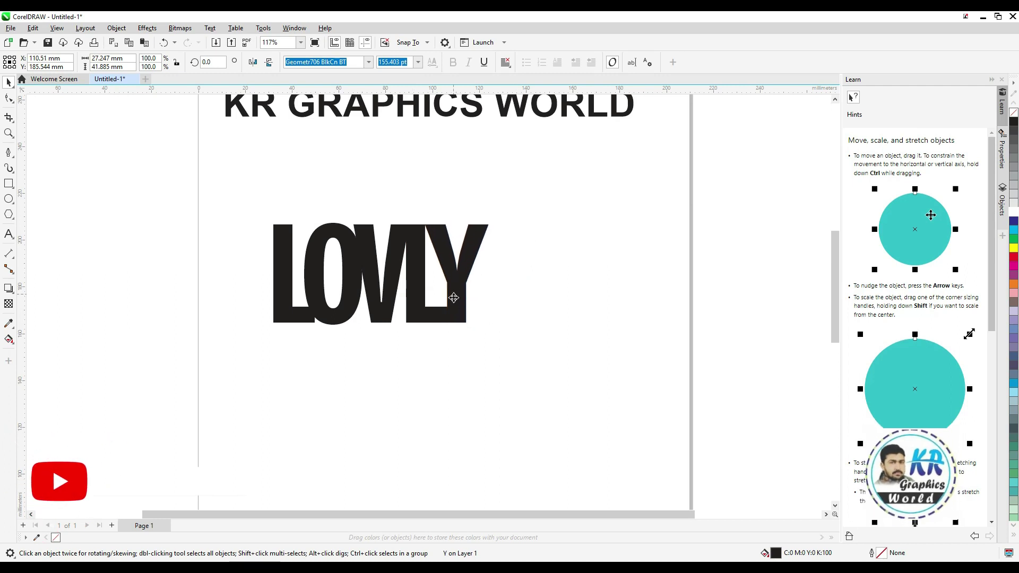
Give all five letters a white outline and remove their fill.
left_click(546, 244)
left_click_drag(527, 201, 236, 355)
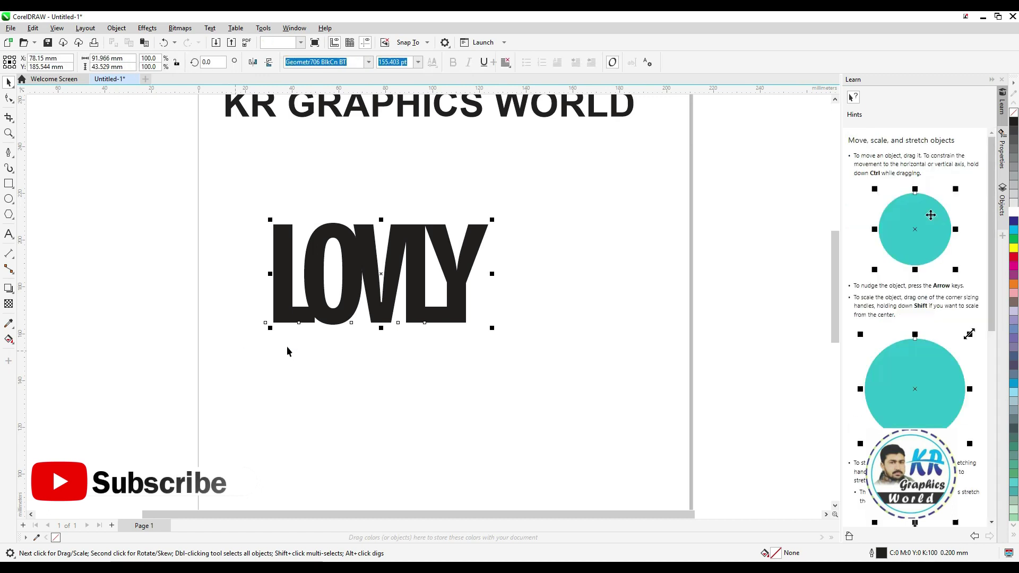
right_click(1014, 214)
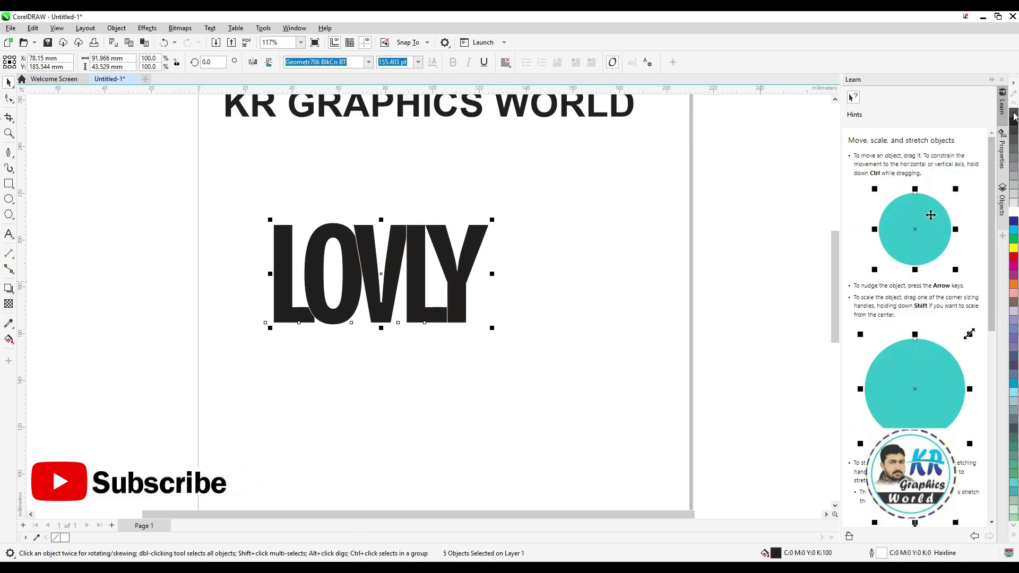
left_click(1013, 113)
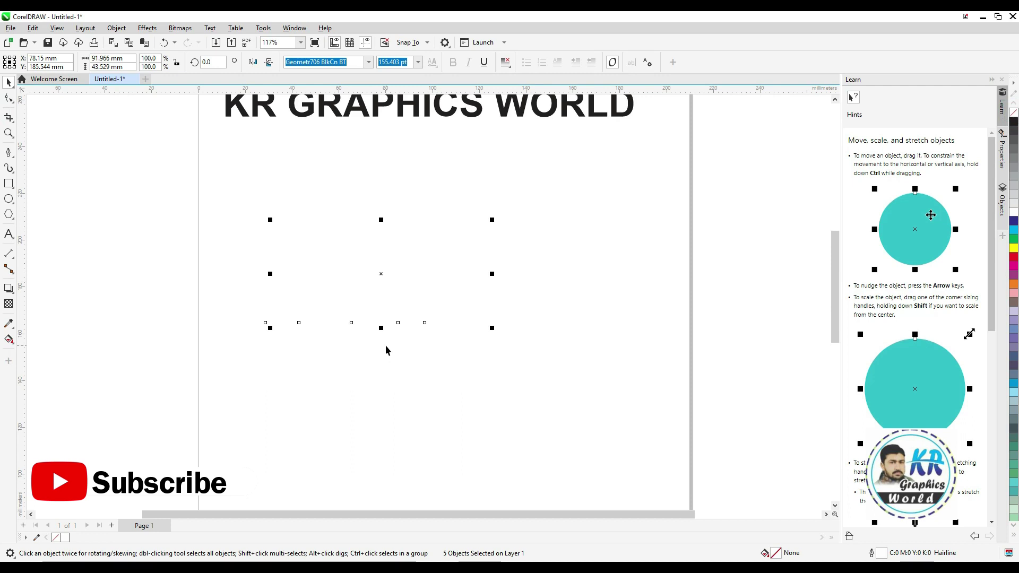
Set the letters' outline to 8 mm wide with round corners, placed behind the fill and scaled with the object.
key("F12")
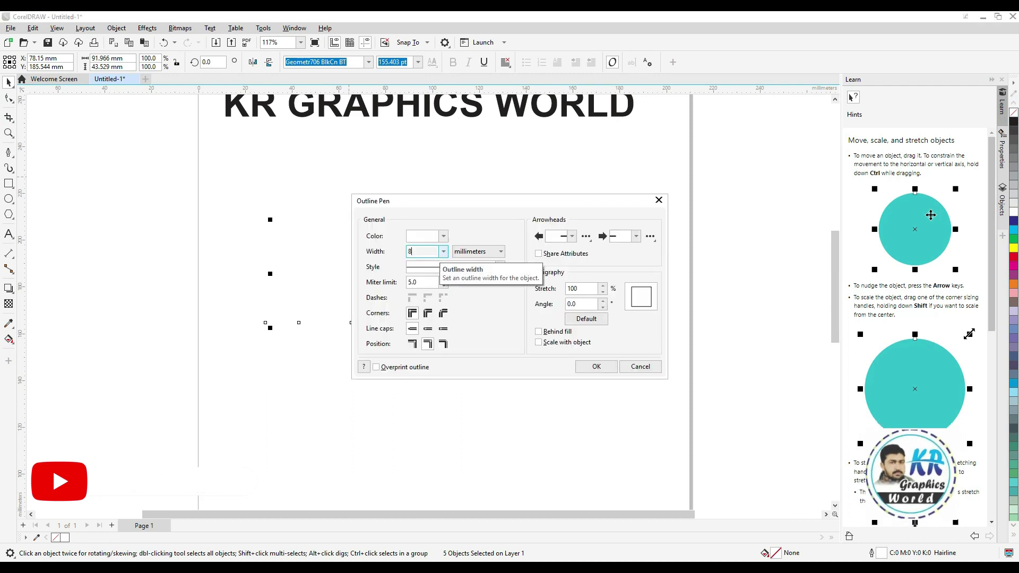
key("Return")
left_click(429, 314)
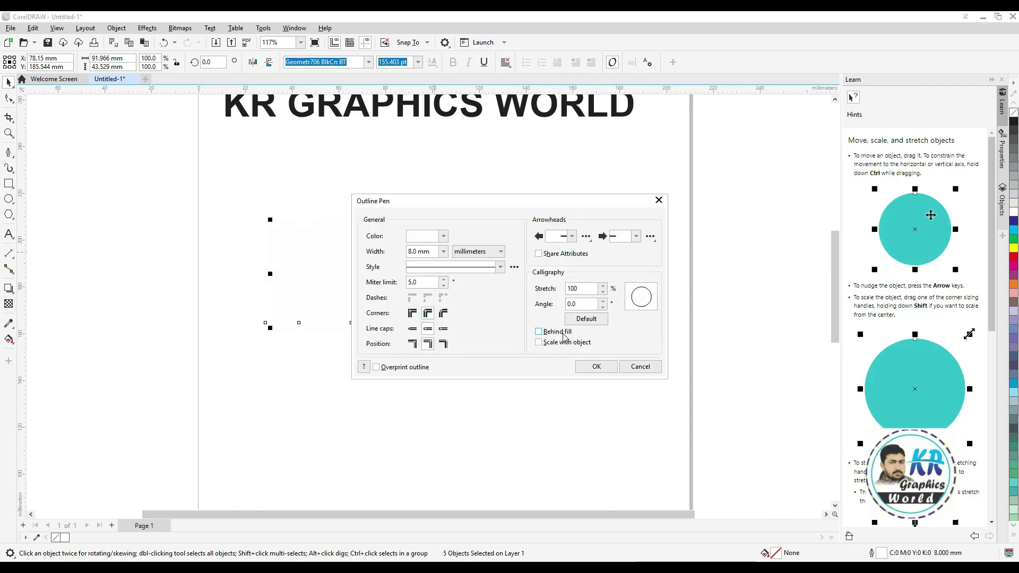
left_click(596, 367)
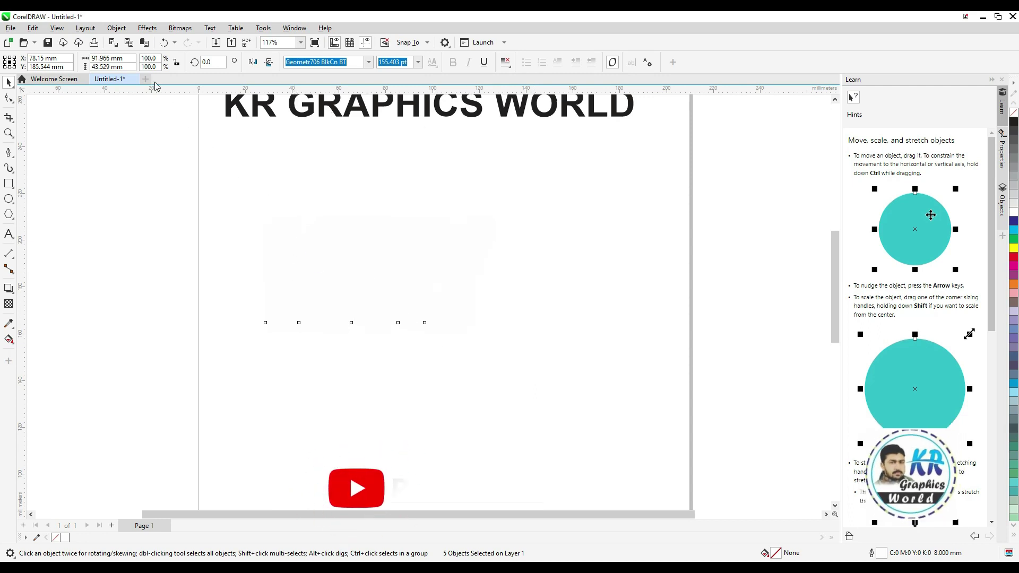
Convert the five letters to curves and move them about 20 mm right and 5 mm down.
left_click(117, 29)
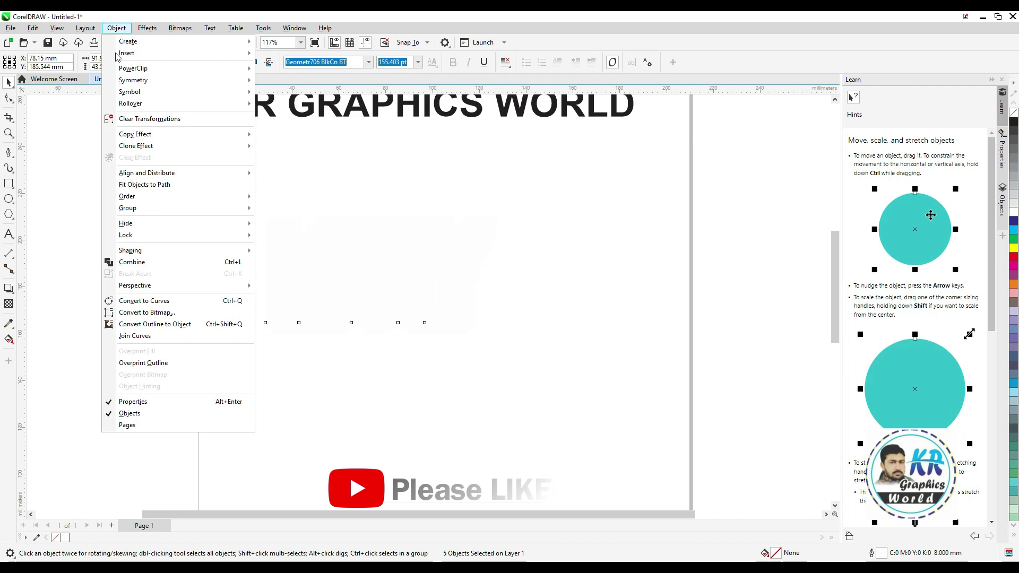
left_click(133, 301)
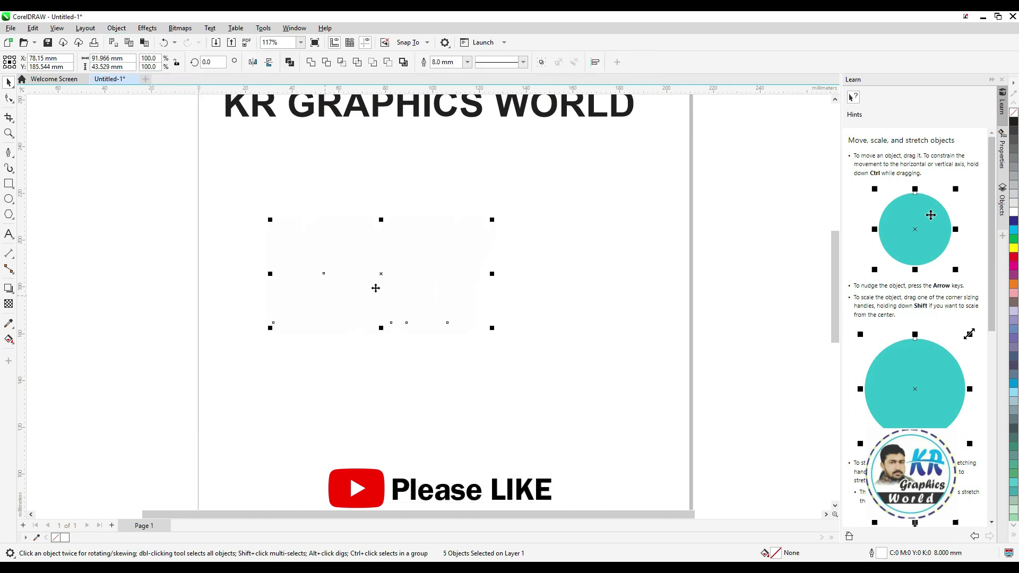
left_click_drag(380, 274, 427, 284)
Fill the letters with light pink (C0 M40 Y20 K0) and combine them into a single curve.
left_click(1014, 293)
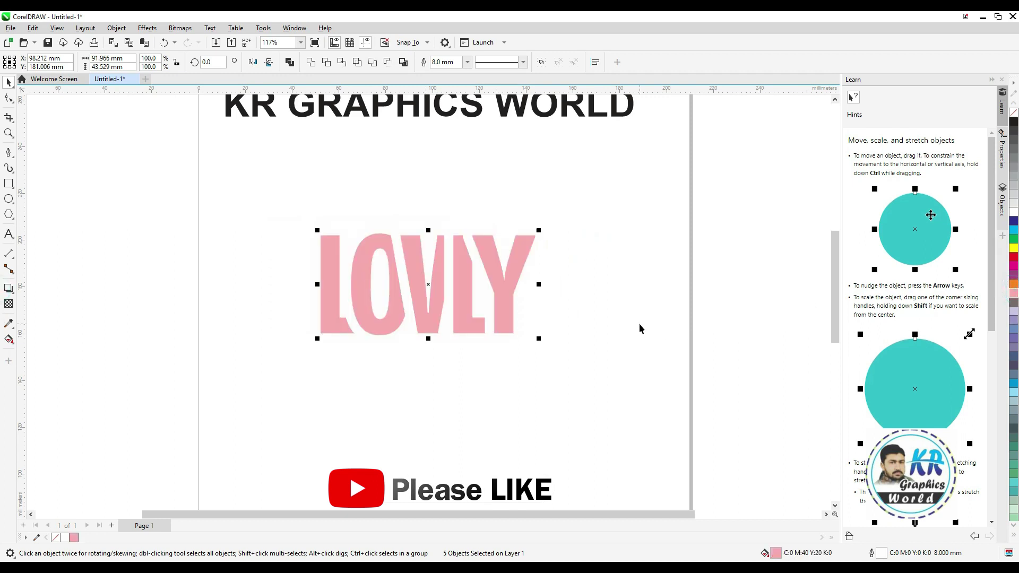
key("ctrl+l")
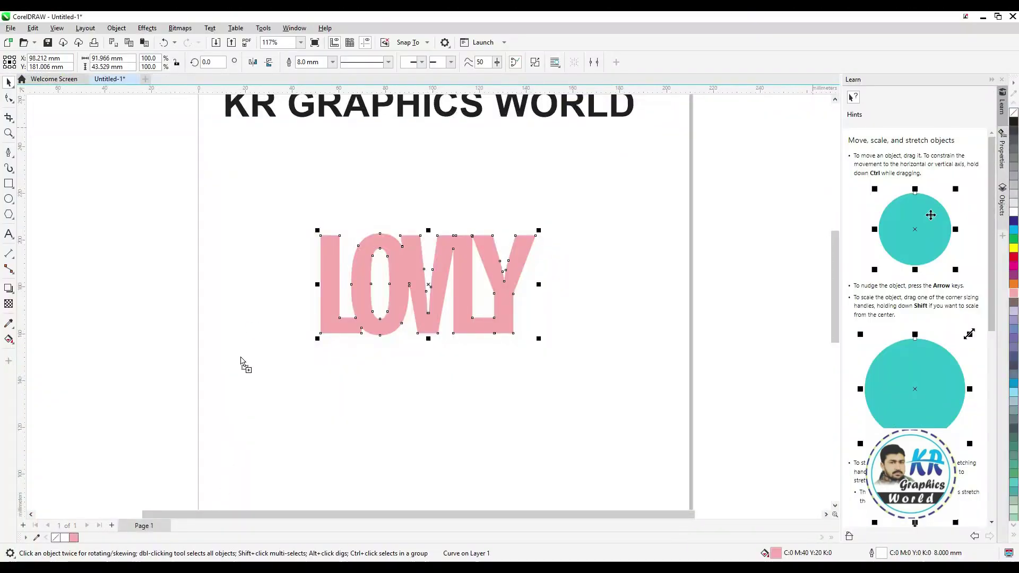
Place the woman's portrait photo on the page, enlarge it to about 128 mm wide and position it over the lettering.
left_click_drag(241, 361, 242, 351)
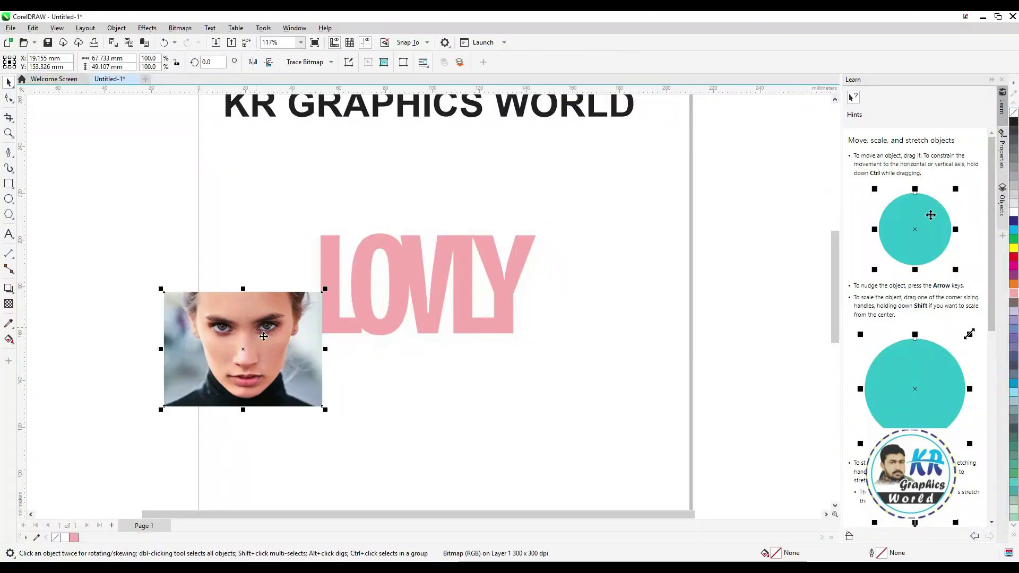
left_click_drag(322, 408, 572, 421)
left_click_drag(464, 331, 475, 296)
right_click(475, 296)
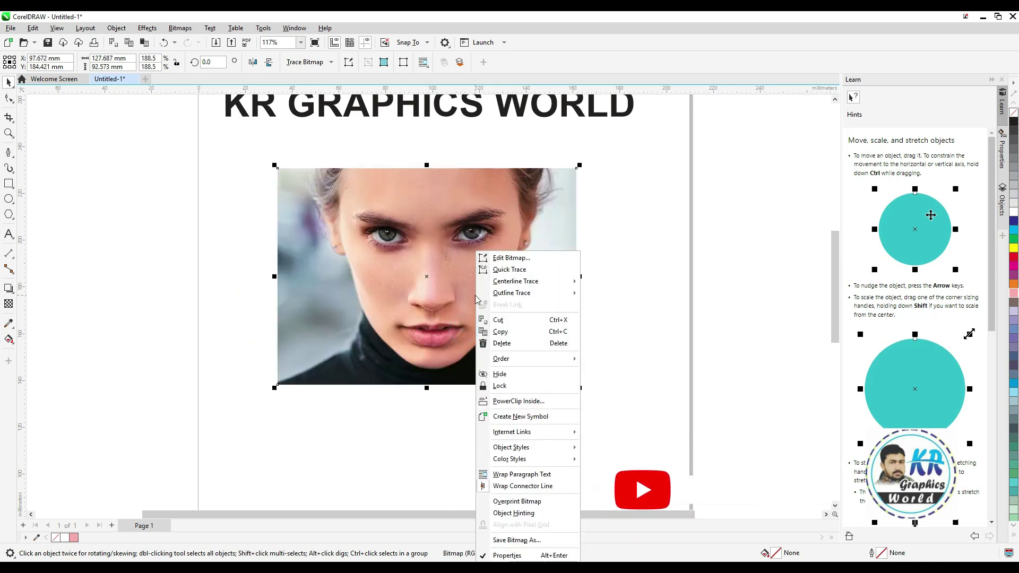
left_click(516, 374)
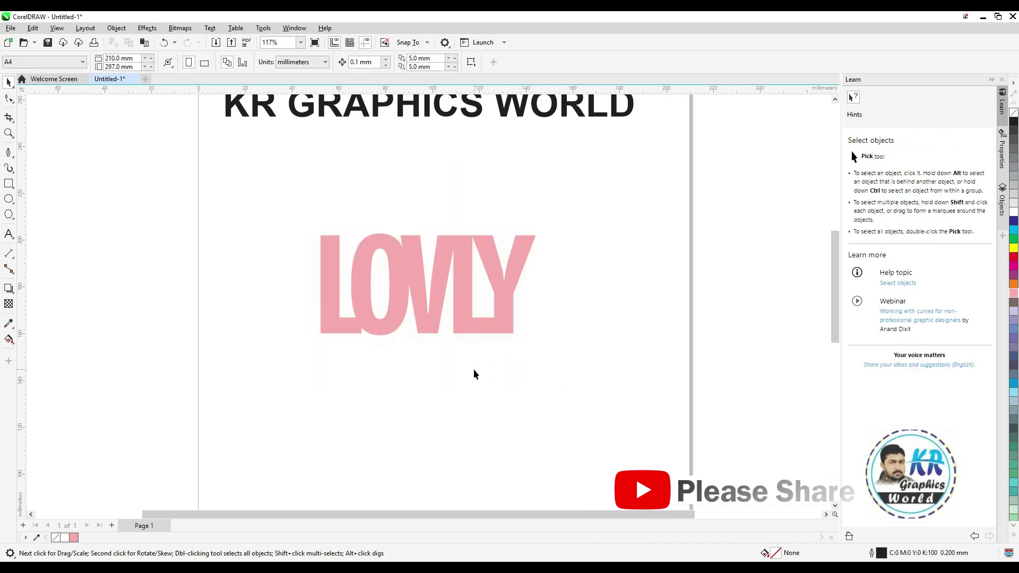
key("ctrl+z")
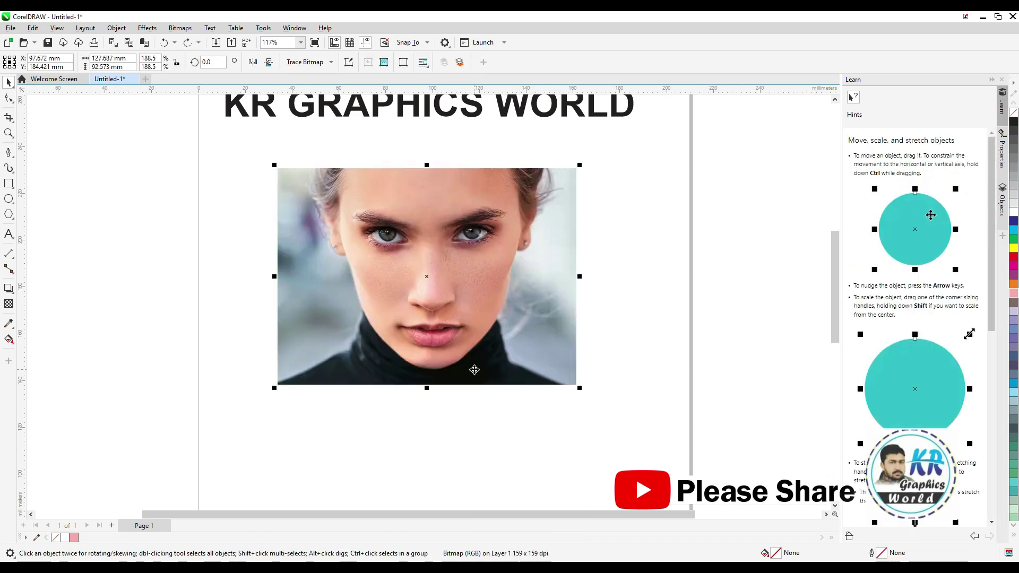
Send the portrait photo to the back of the layer, behind the LOVLY lettering, and clear the selection.
right_click(447, 299)
mouse_move(511, 359)
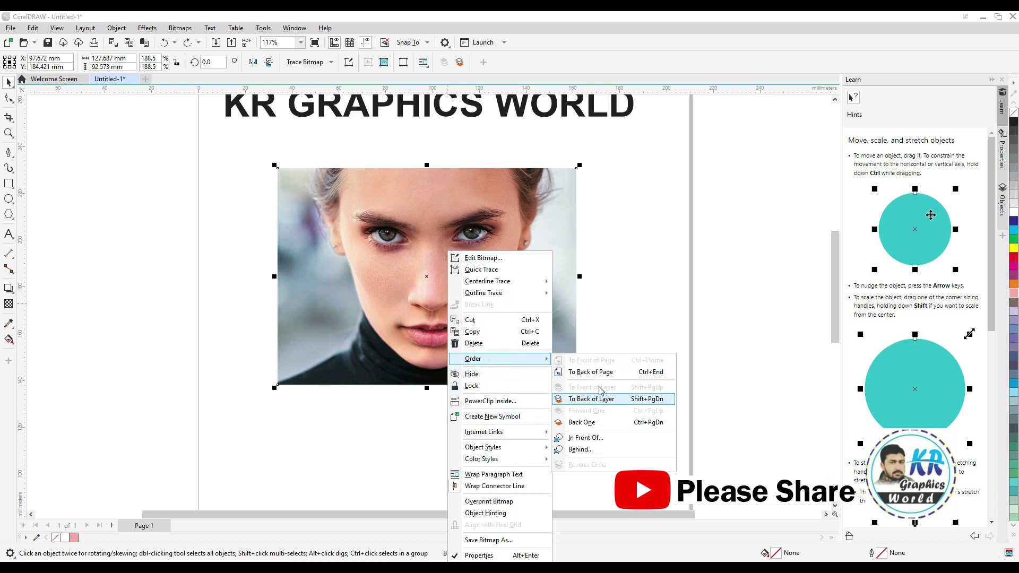
left_click(601, 402)
left_click(609, 301)
Remove the LOVLY curve's fill and set its outline width to 8 points.
left_click(446, 295)
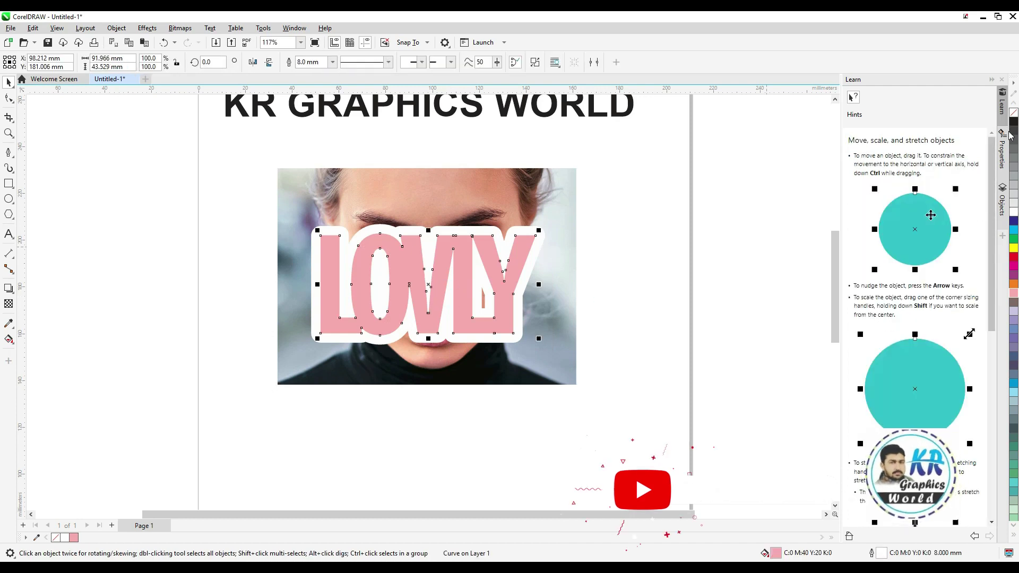
left_click(1014, 112)
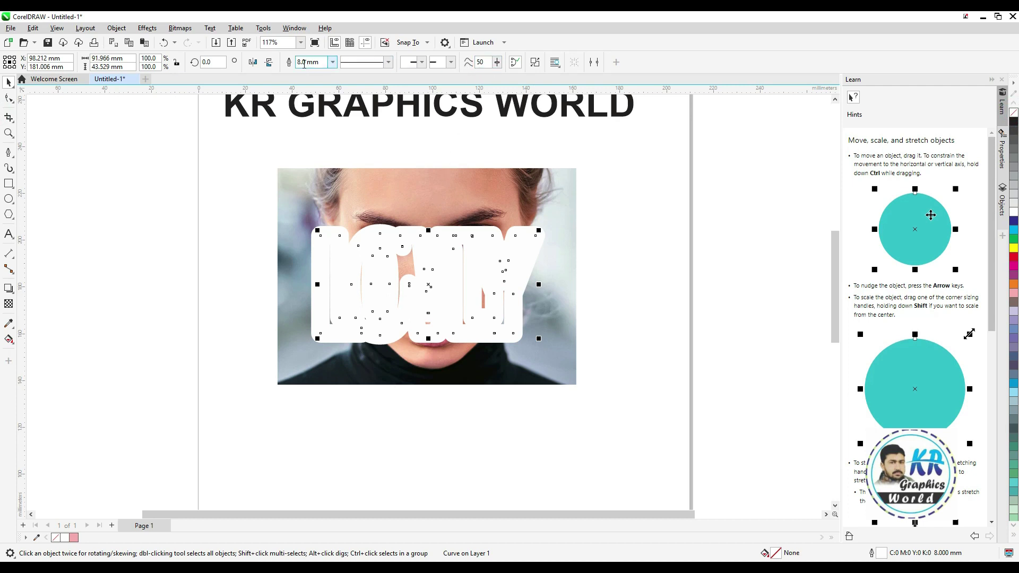
key("F12")
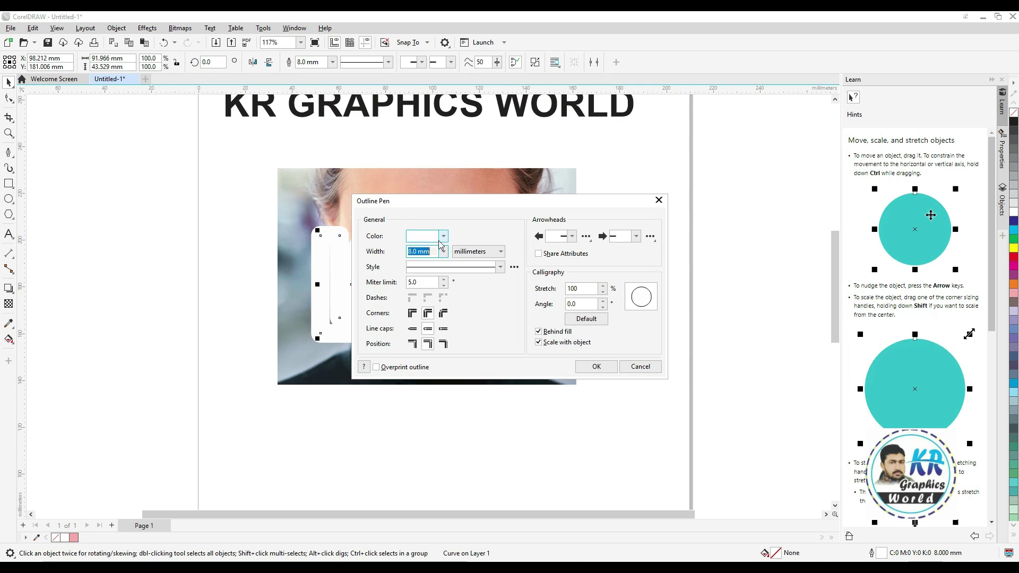
left_click(476, 255)
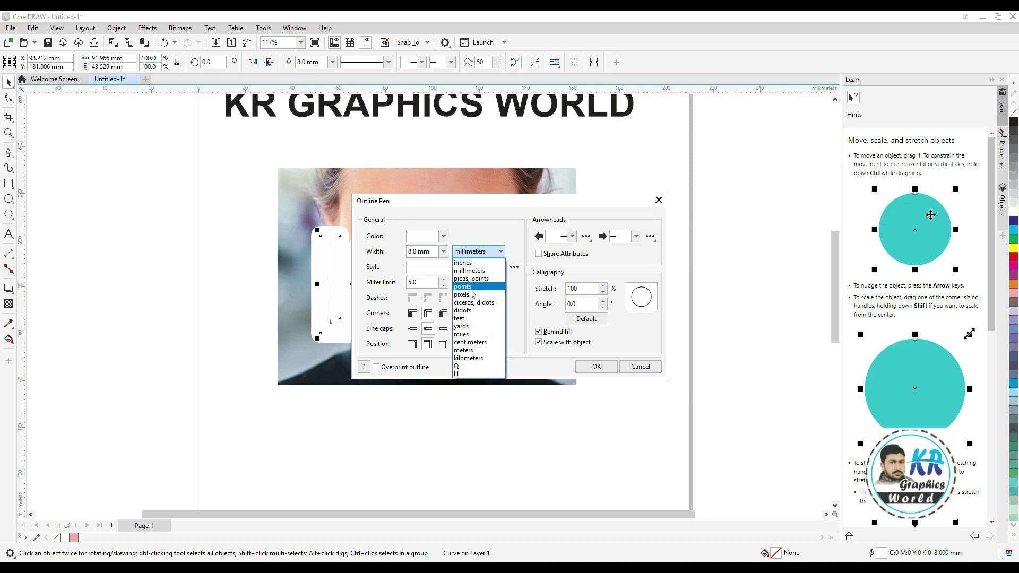
left_click(470, 287)
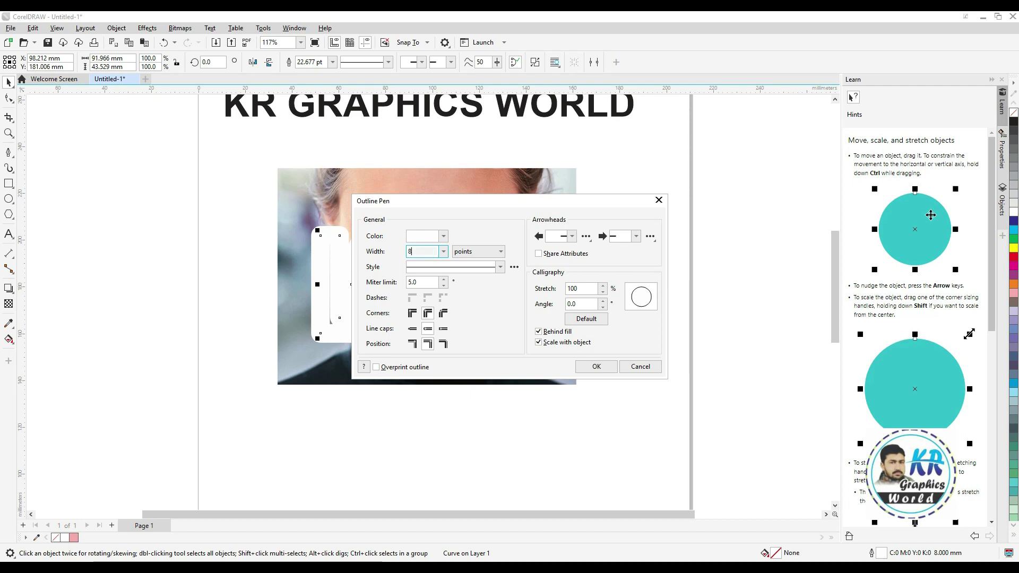
key("Return")
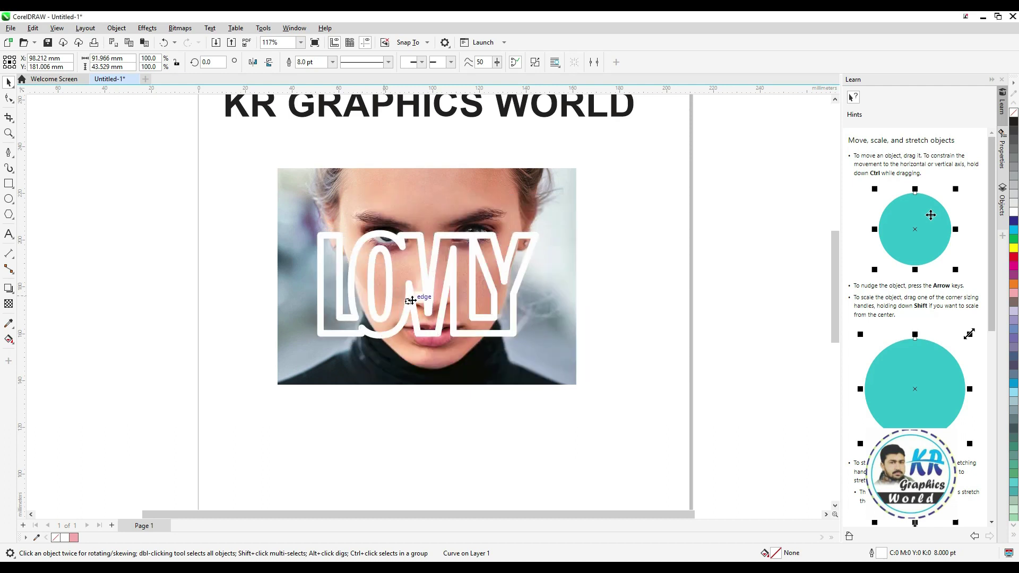
Align the LOVLY lettering with the photo's lower-left corner and enlarge it to span the photo's full width.
left_click_drag(426, 283, 384, 330)
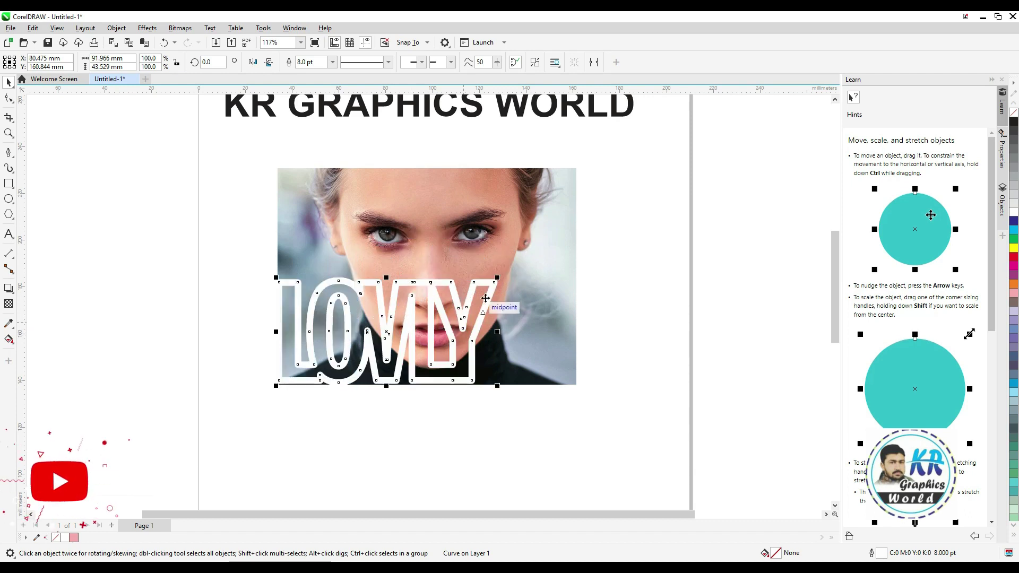
left_click_drag(495, 280, 587, 233)
left_click(624, 329)
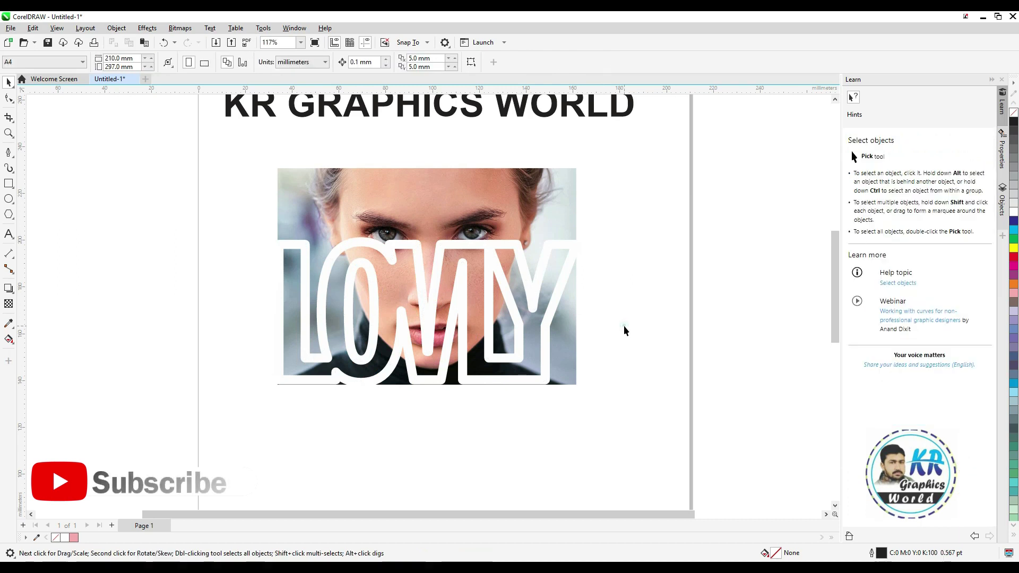
Try moving the portrait photo down behind the lettering, and undo the move.
left_click_drag(480, 222, 488, 297)
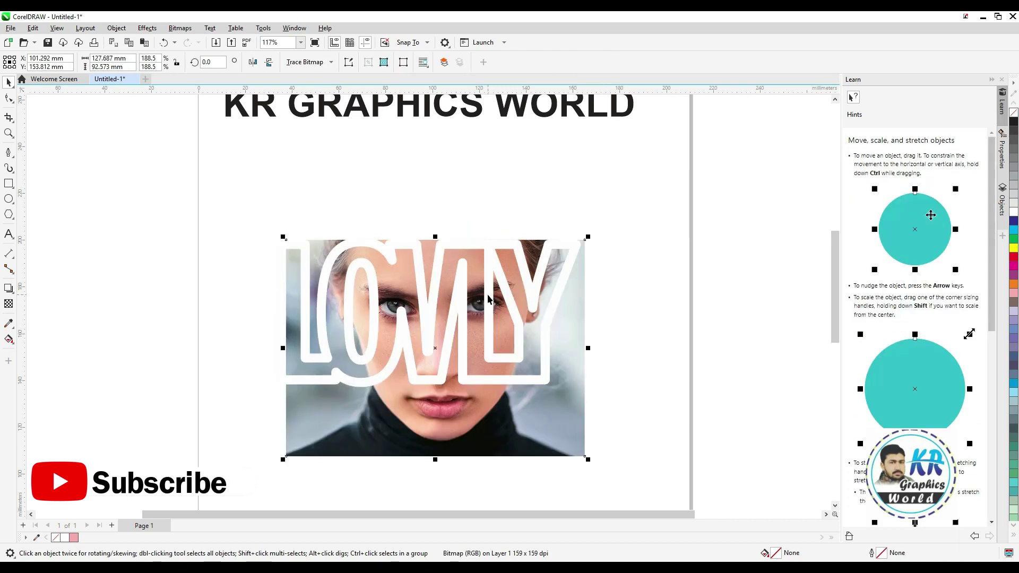
key("ctrl+z")
Duplicate the portrait photo in place and send the copy behind the LOVLY lettering.
right_click(451, 215)
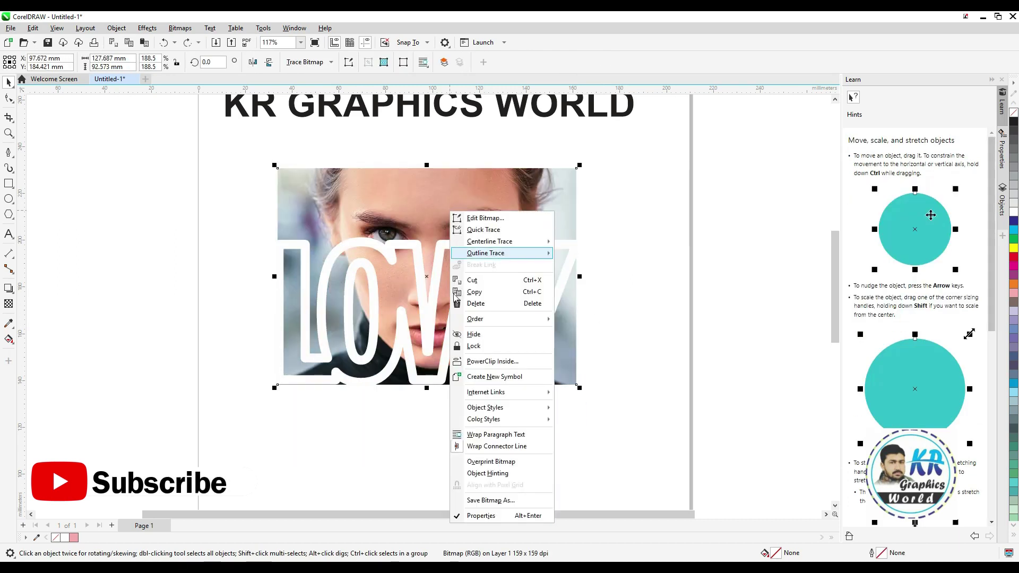
left_click(483, 292)
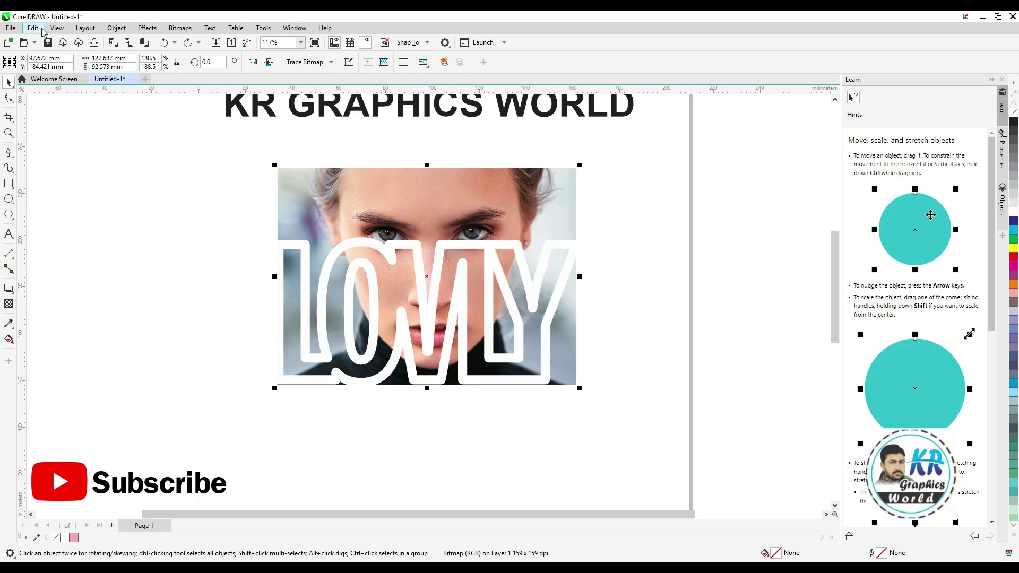
left_click(32, 28)
left_click(47, 113)
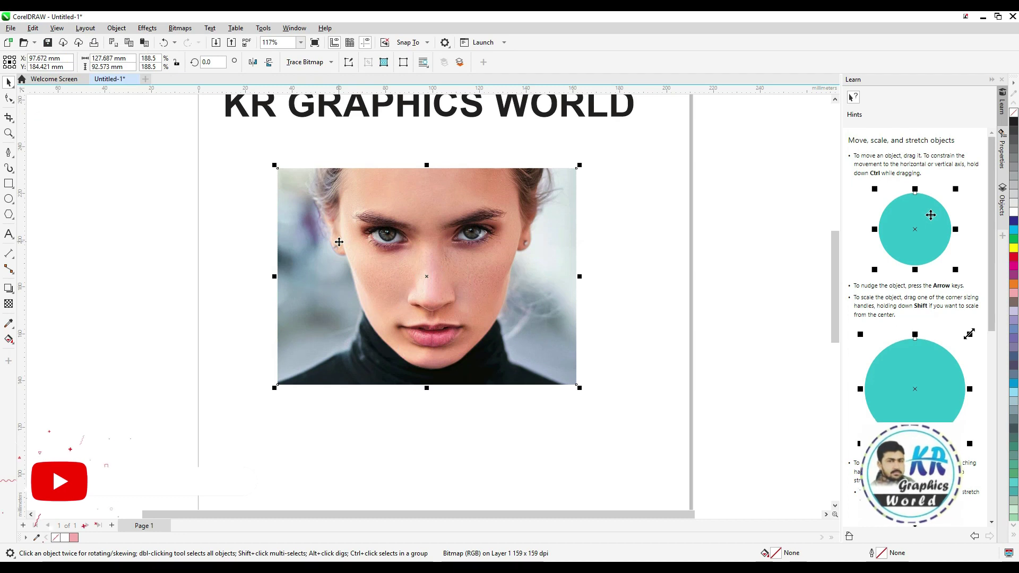
right_click(340, 242)
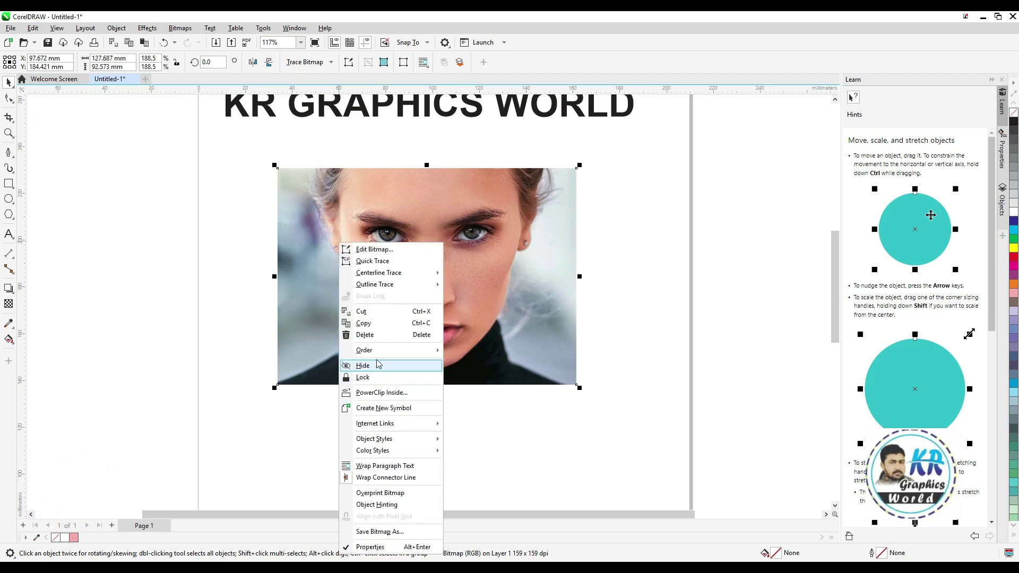
mouse_move(380, 350)
left_click(489, 370)
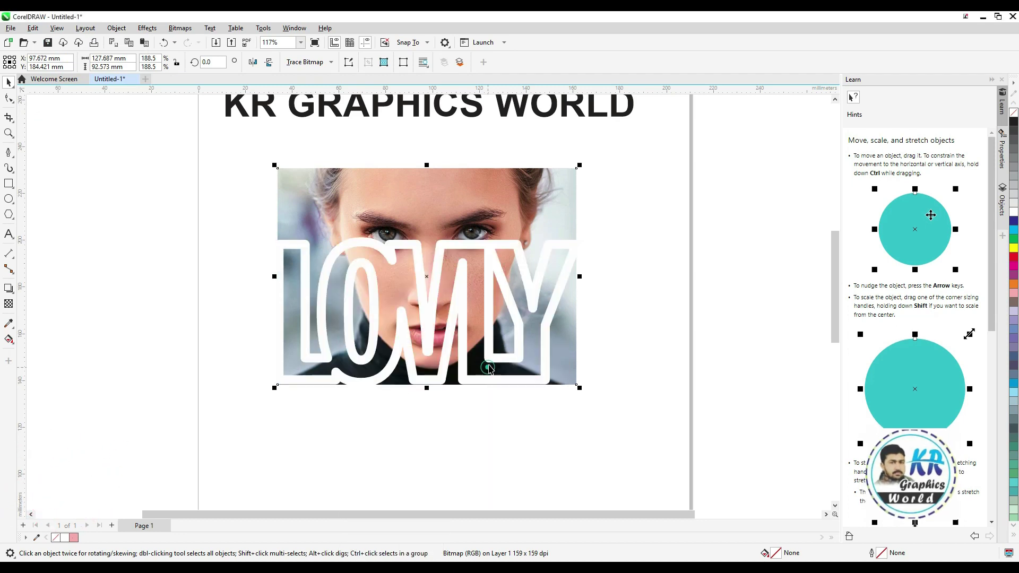
Try PowerClipping the portrait photo inside the LOVLY curve and shrinking the lettering, and undo both changes.
right_click(444, 217)
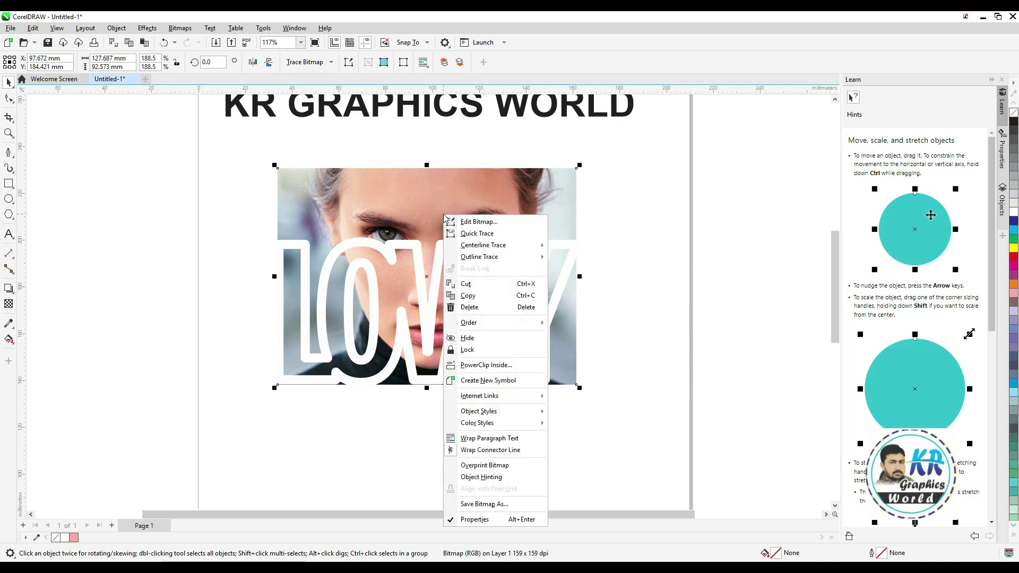
left_click(471, 364)
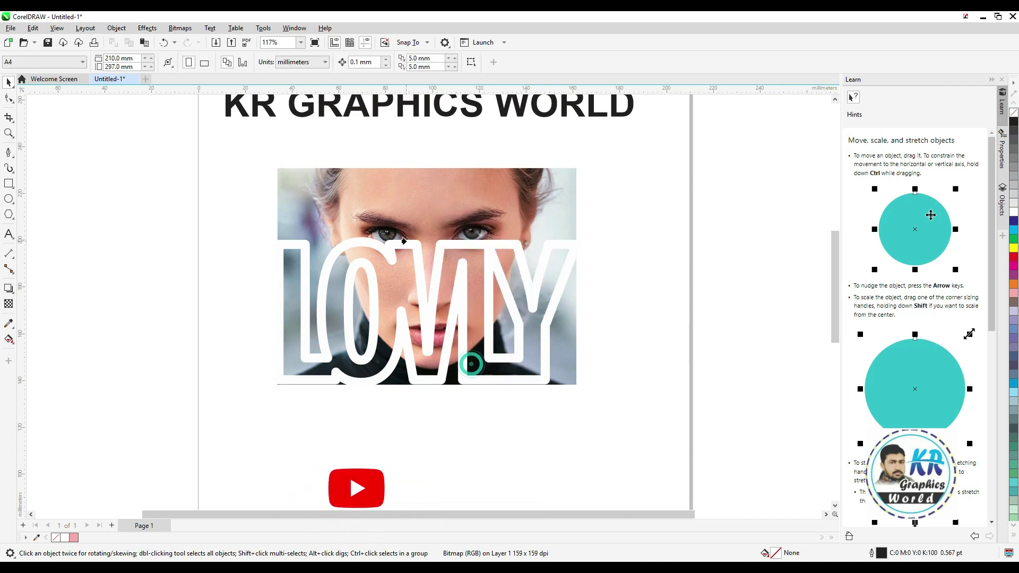
left_click(401, 244)
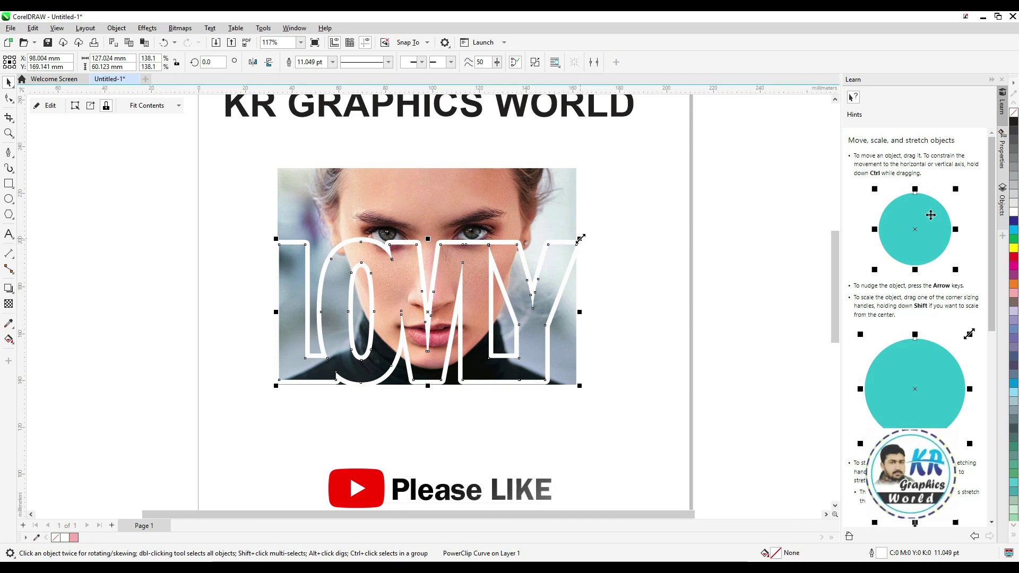
left_click_drag(575, 237, 567, 240)
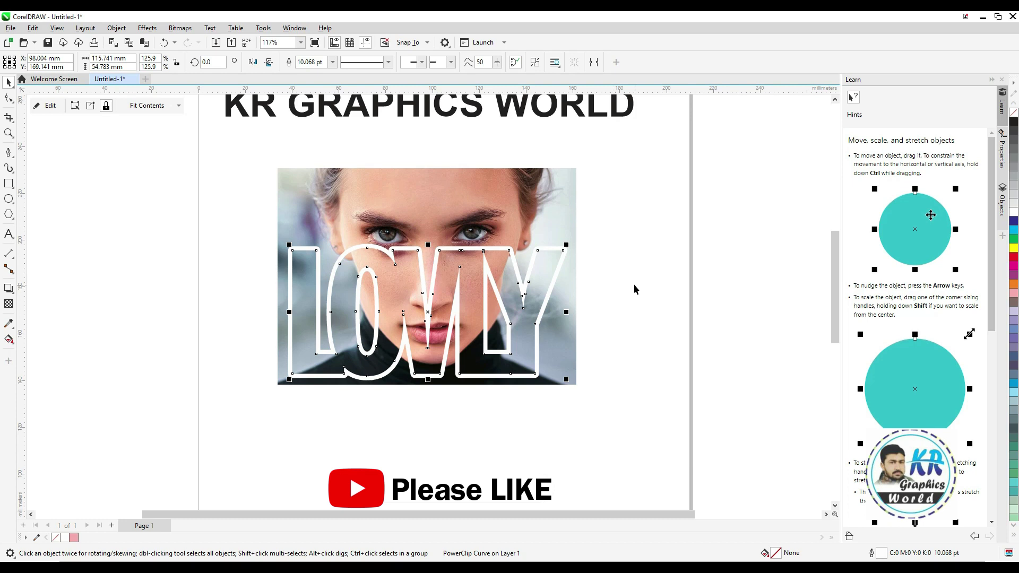
key("ctrl+z")
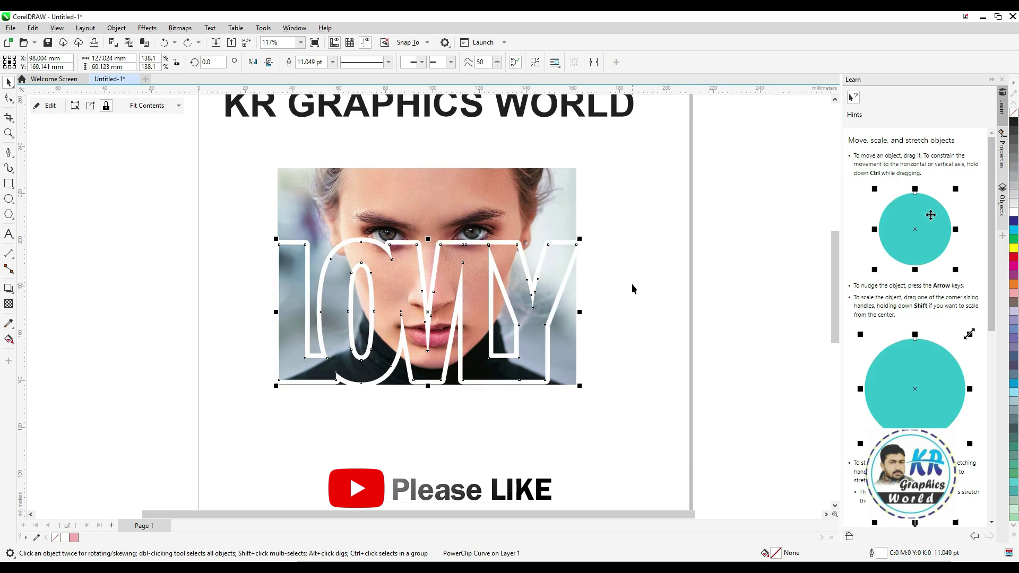
key("ctrl+z")
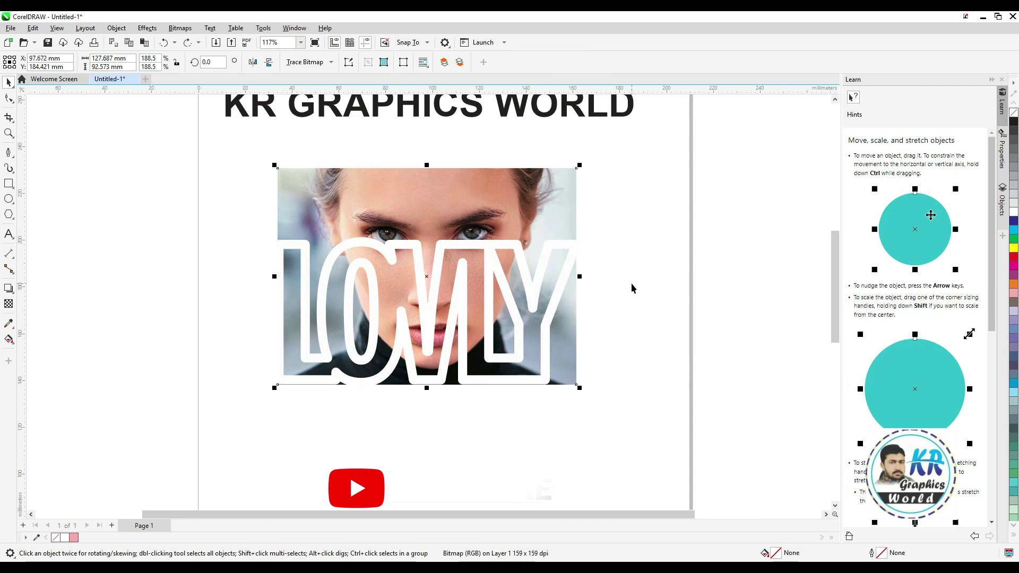
Try moving the portrait photo sideways and undo the move.
left_click(632, 284)
left_click_drag(477, 210, 537, 203)
key("ctrl+z")
key("ctrl+z")
Shrink the LOVLY lettering about its centre to about 107 mm wide and PowerClip one copy of the photo inside it.
left_click_drag(581, 237, 558, 229)
left_click(479, 227)
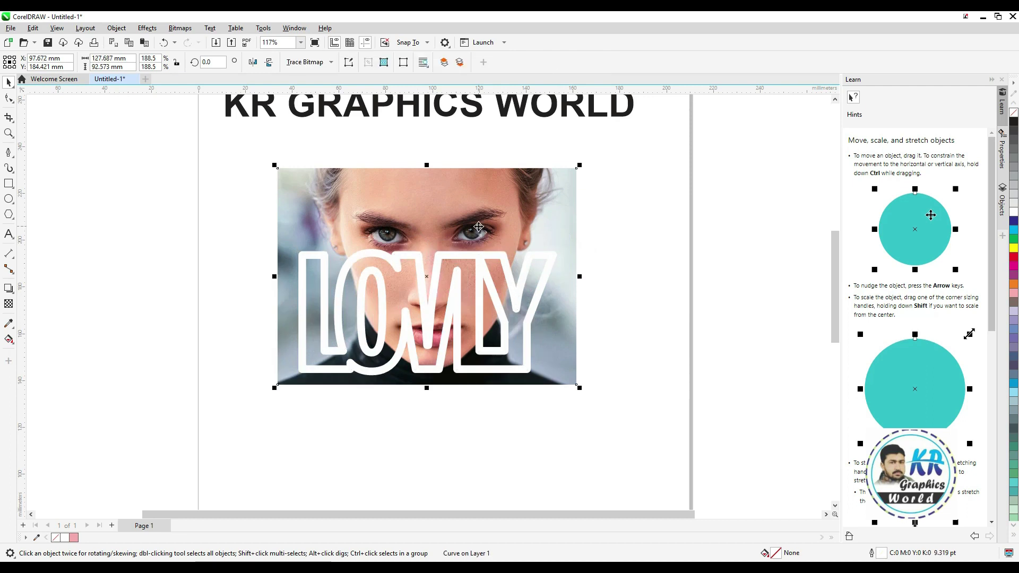
right_click(479, 227)
left_click(506, 377)
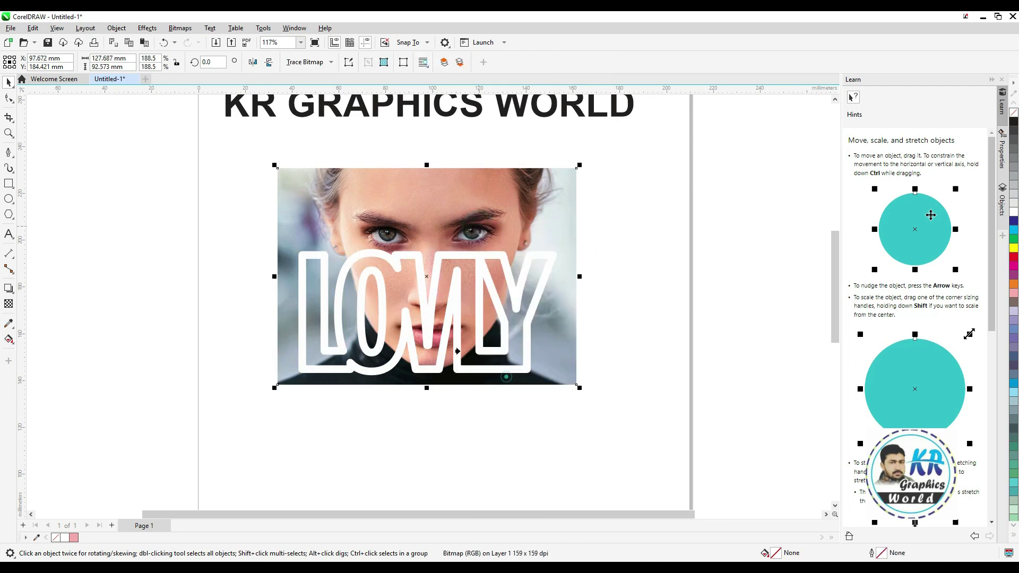
left_click(458, 350)
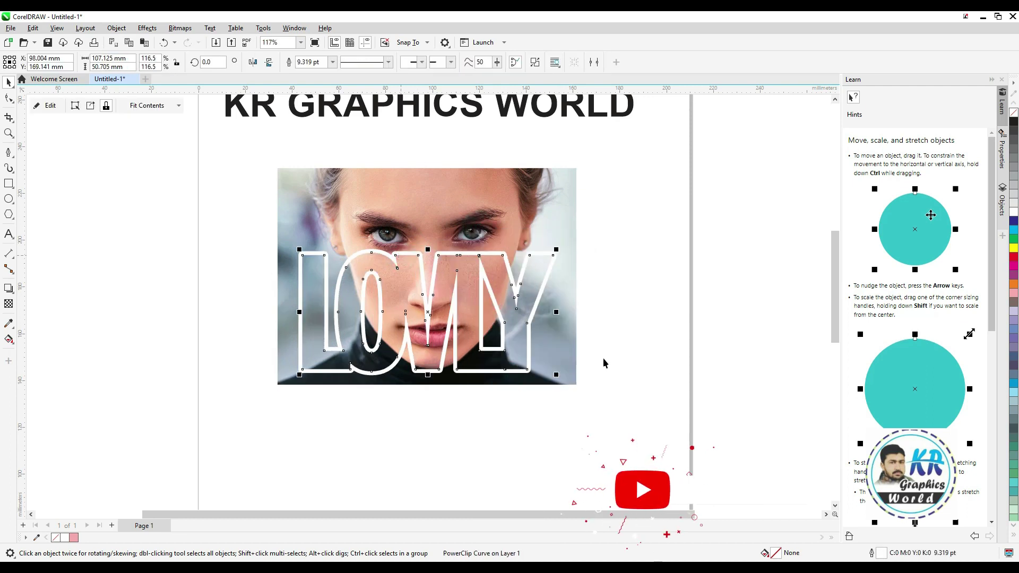
Add a drop shadow centred on the LOVLY lettering, with feathering 5 and opacity 85.
left_click(8, 288)
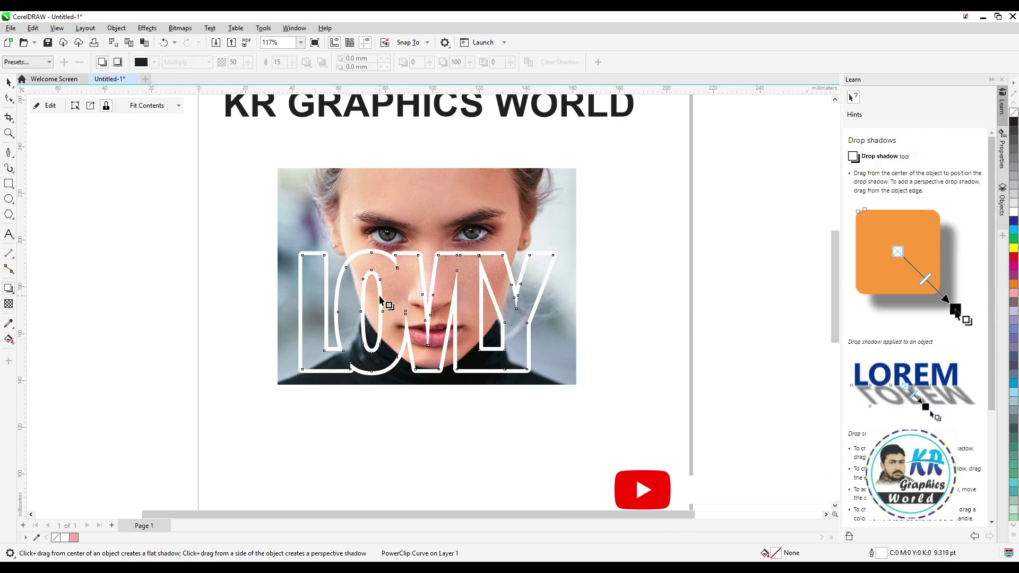
left_click_drag(427, 312, 557, 312)
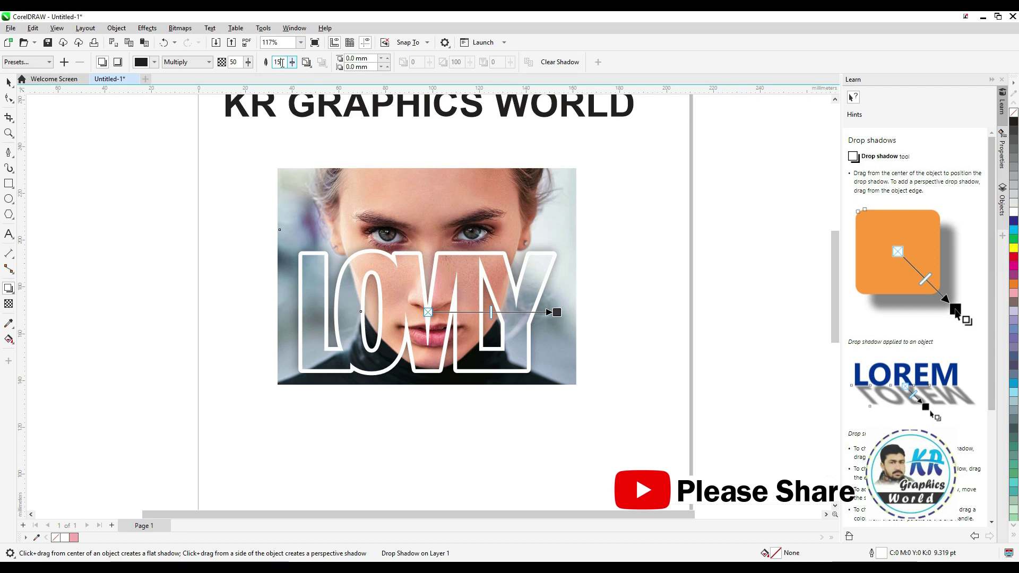
key("Return")
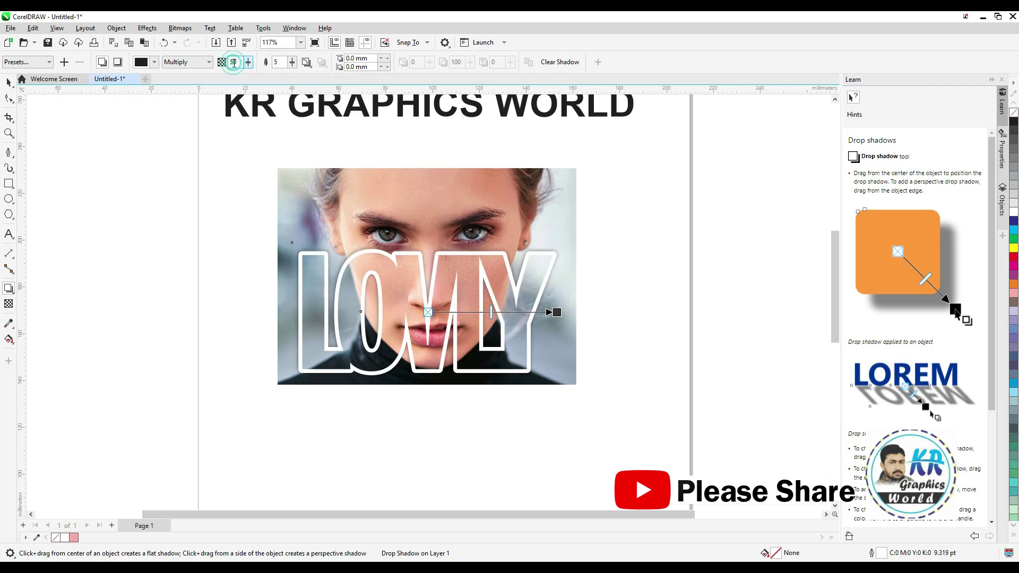
double_click(234, 63)
type("85")
key("Return")
Set the lettering's shadow feathering direction to Outside and its merge mode to Normal.
left_click(306, 62)
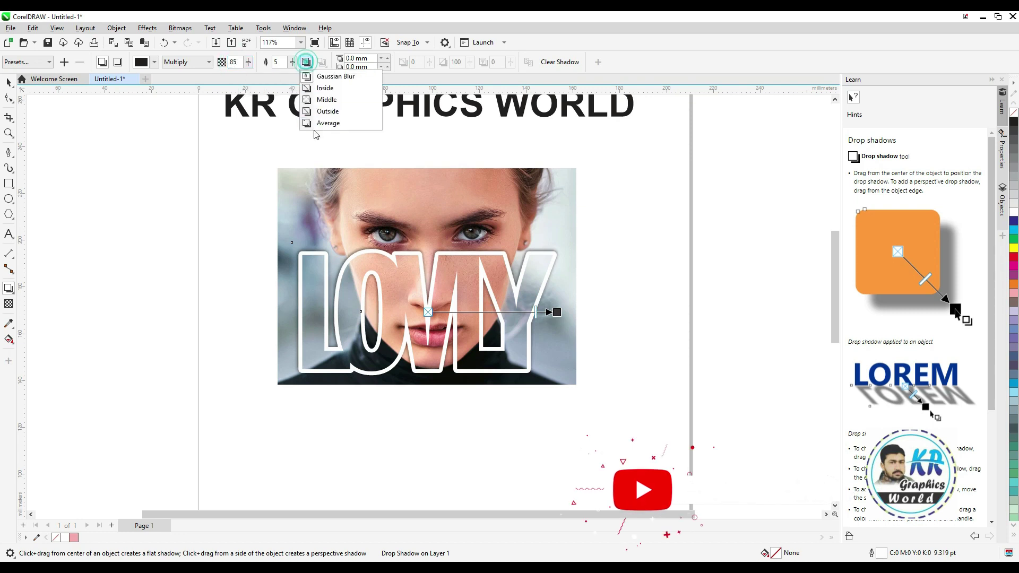
left_click(307, 110)
left_click(191, 62)
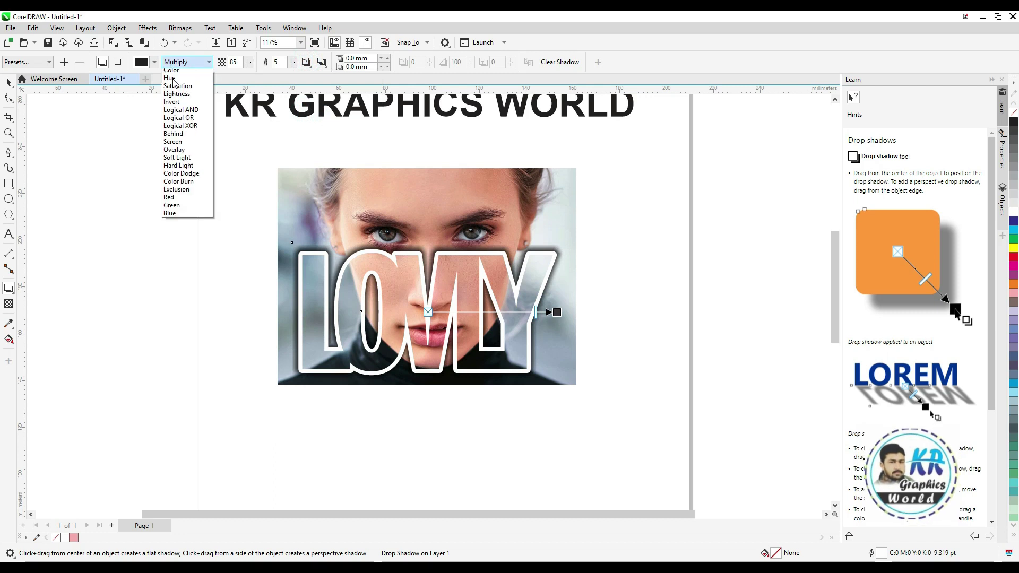
left_click(176, 76)
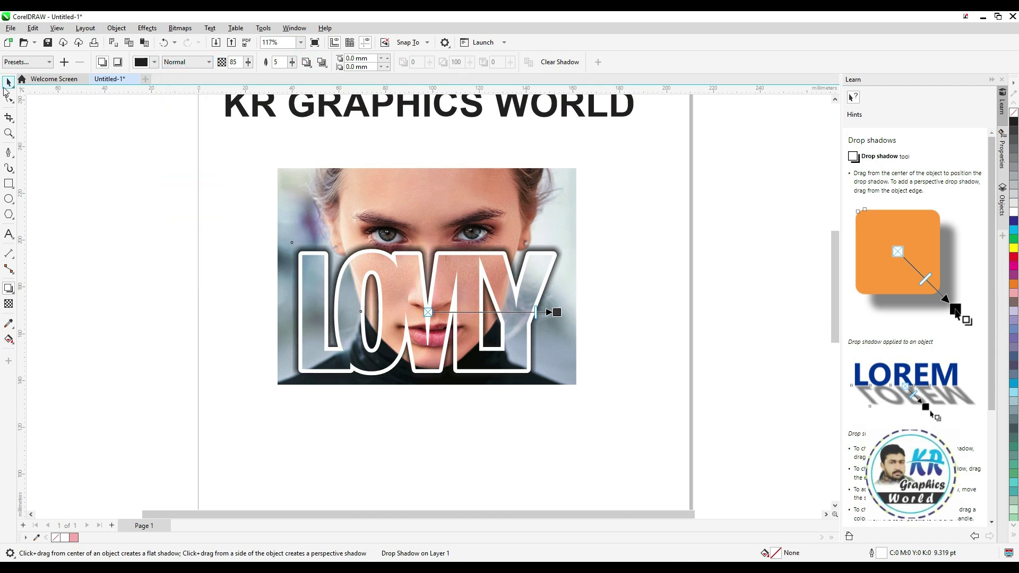
Try orange, magenta and blue as the lettering's shadow colour, and return it to black.
left_click(153, 63)
left_click(175, 142)
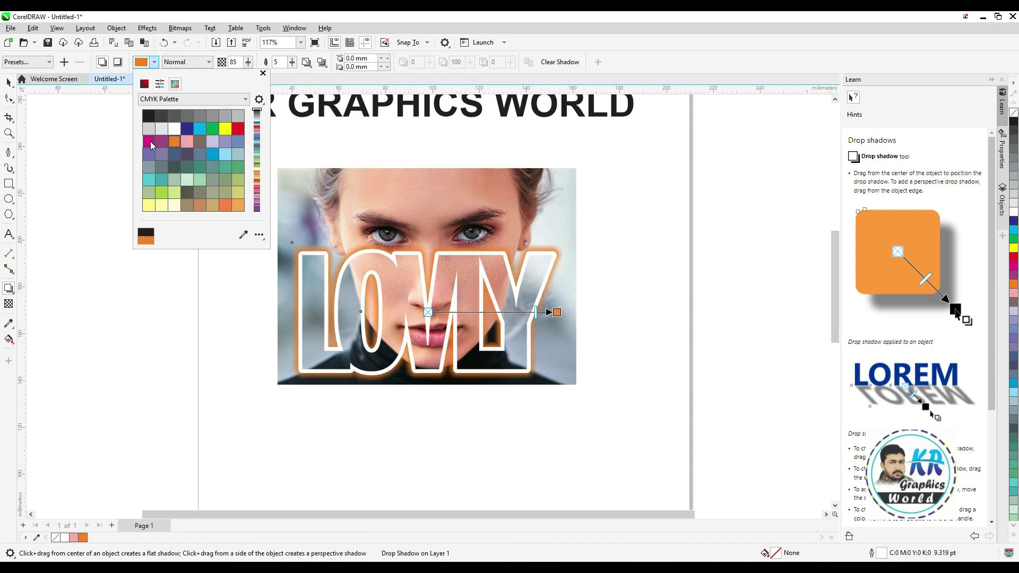
left_click(150, 142)
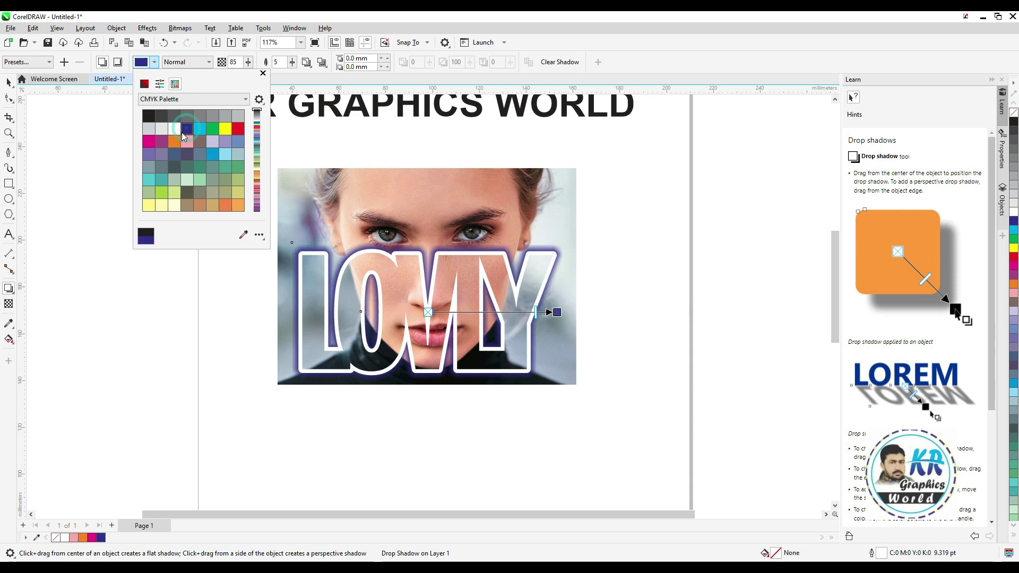
left_click(149, 118)
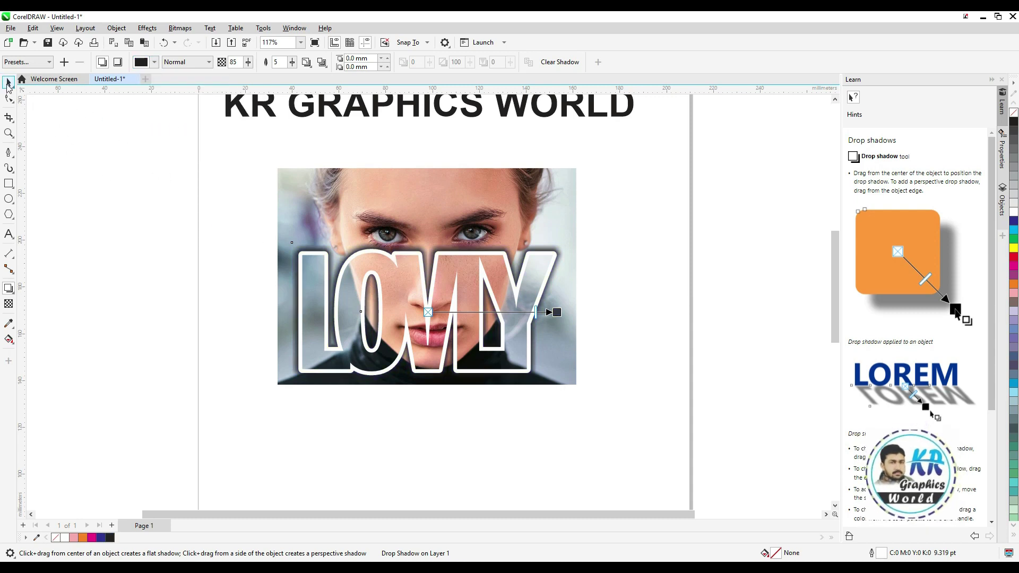
Try moving the background portrait photo to the right and undo the move.
left_click(8, 83)
left_click(119, 203)
left_click(289, 205)
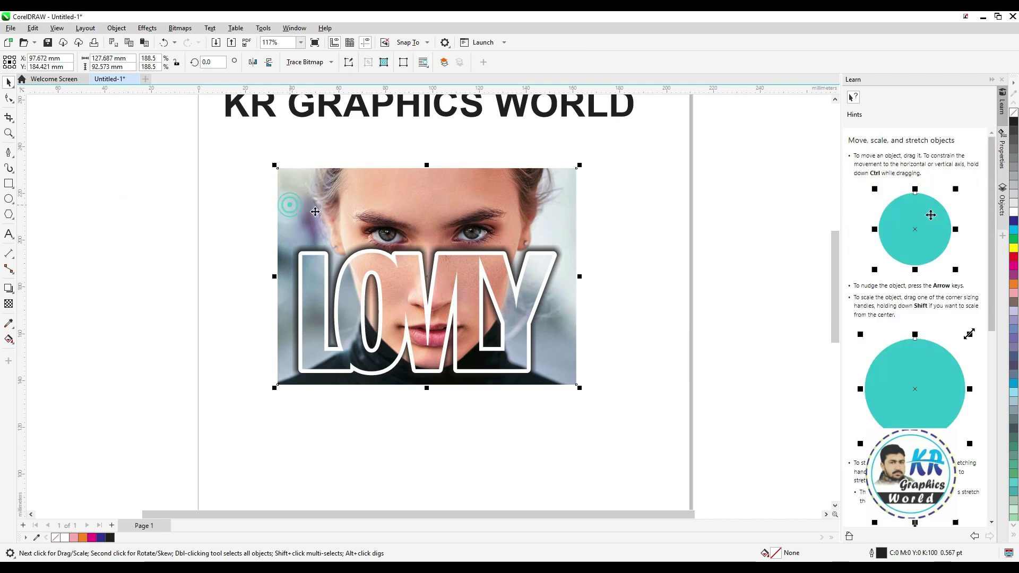
left_click_drag(321, 210, 402, 210)
key("ctrl+z")
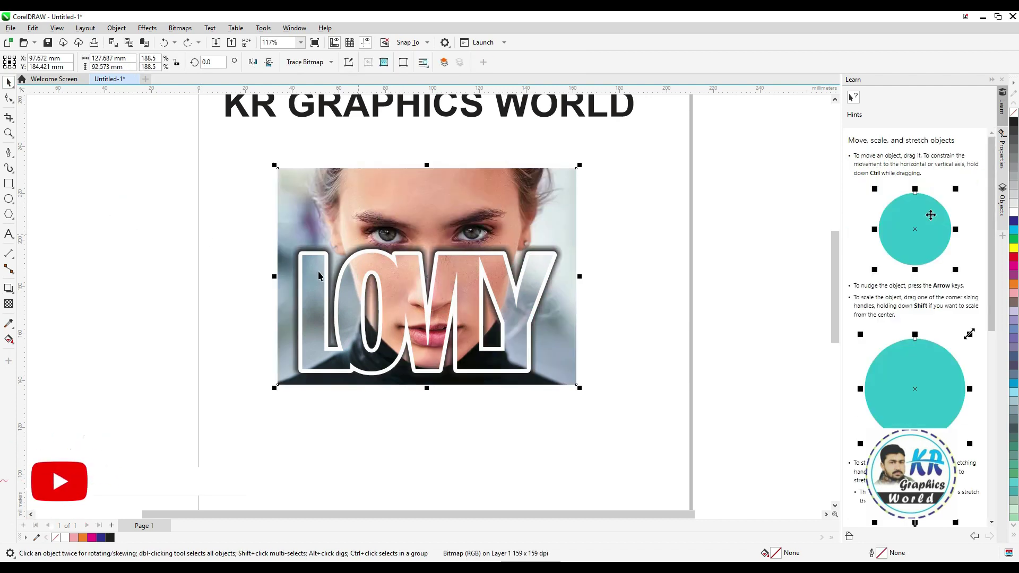
Crop the background photo with the Shape tool by nudging its two bottom nodes up to the lettering's lower edge.
left_click_drag(211, 153, 667, 428)
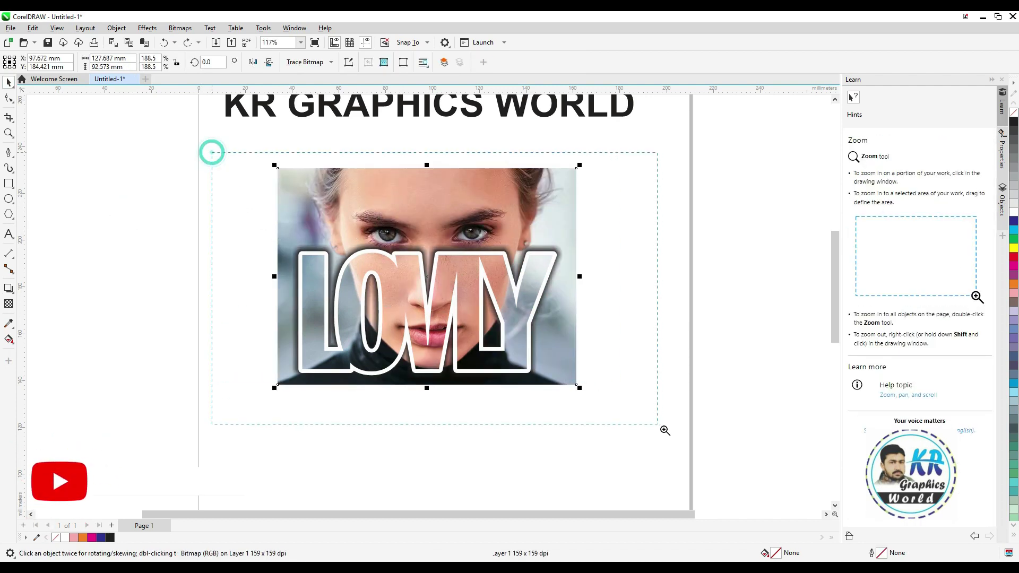
key("F10")
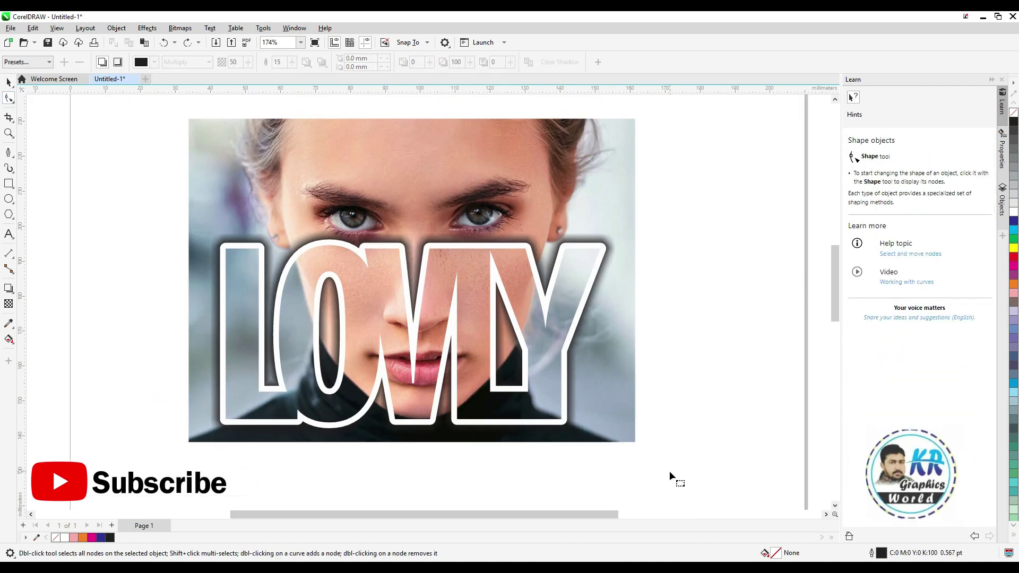
left_click(622, 429)
left_click_drag(223, 455, 223, 454)
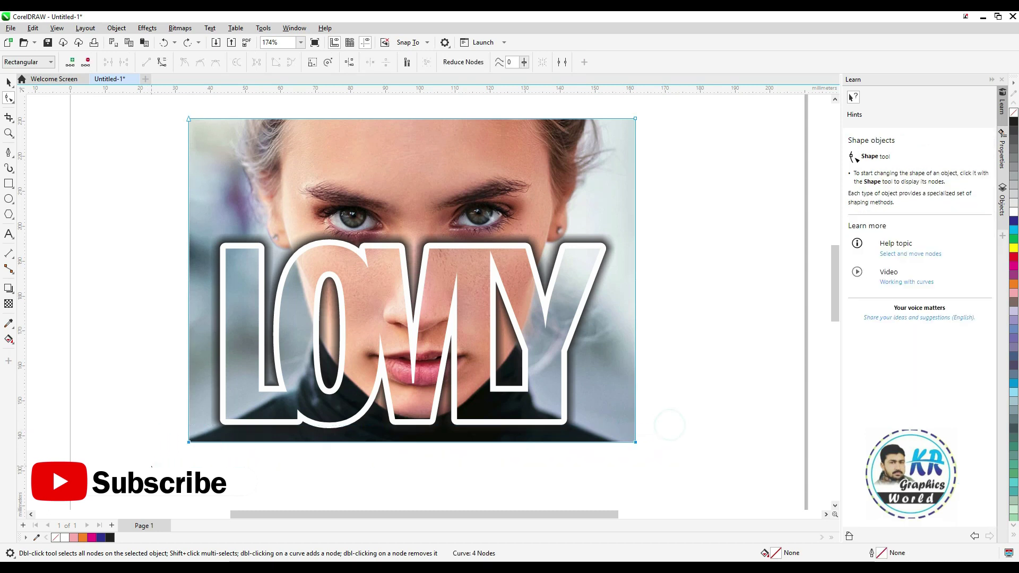
key("Up")
key("Up")
key("Up")
key("Up")
key("Up")
key("Up")
key("Up")
key("Up")
key("Up")
key("Up")
key("Up")
key("Up")
key("Up")
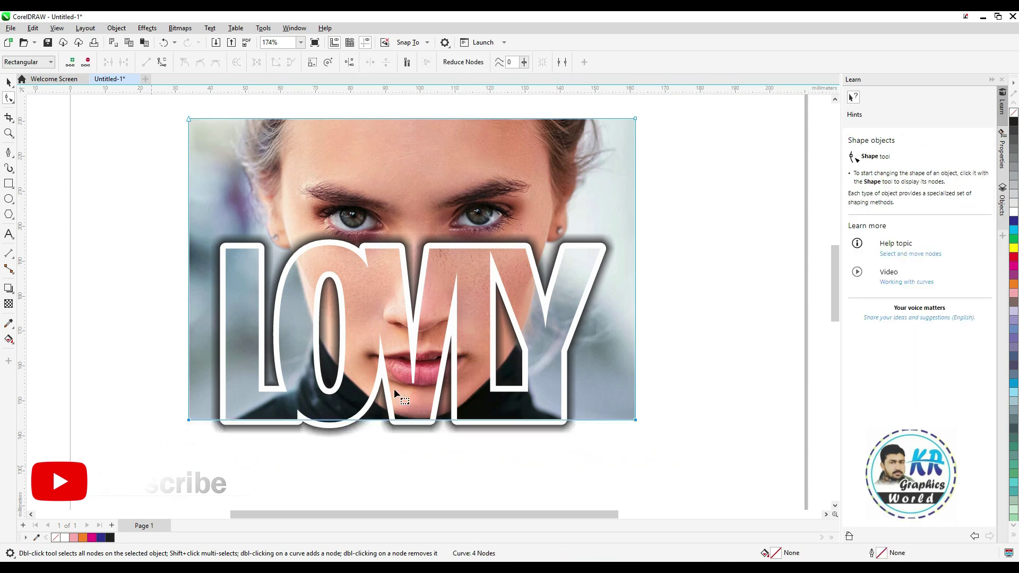
Try raising the photo's bottom edge further and reshaping its lower-left corner, and undo these changes.
left_click_drag(636, 420, 637, 398)
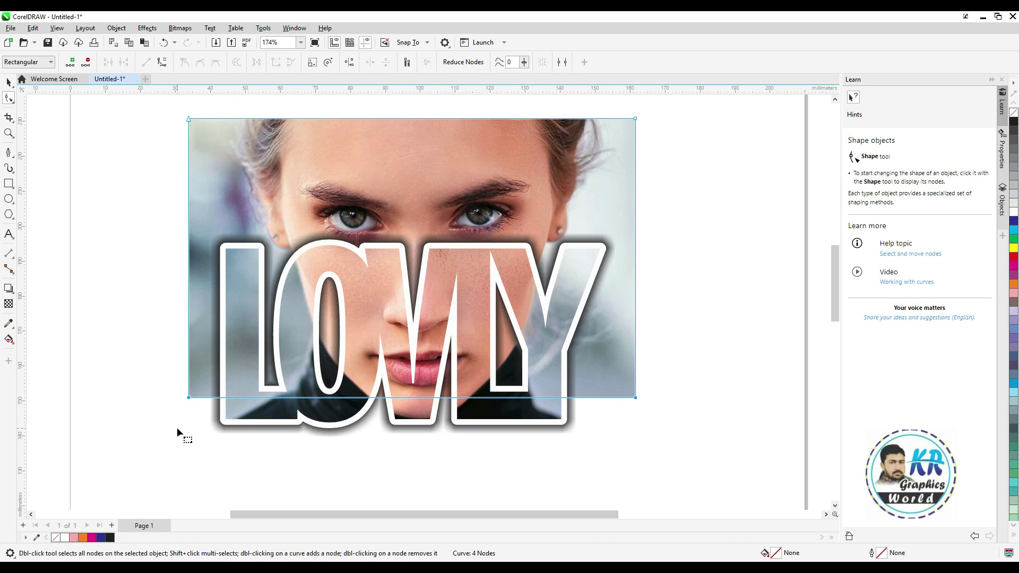
mouse_move(178, 426)
left_mouse_down()
mouse_move(192, 397)
mouse_move(189, 423)
left_mouse_up()
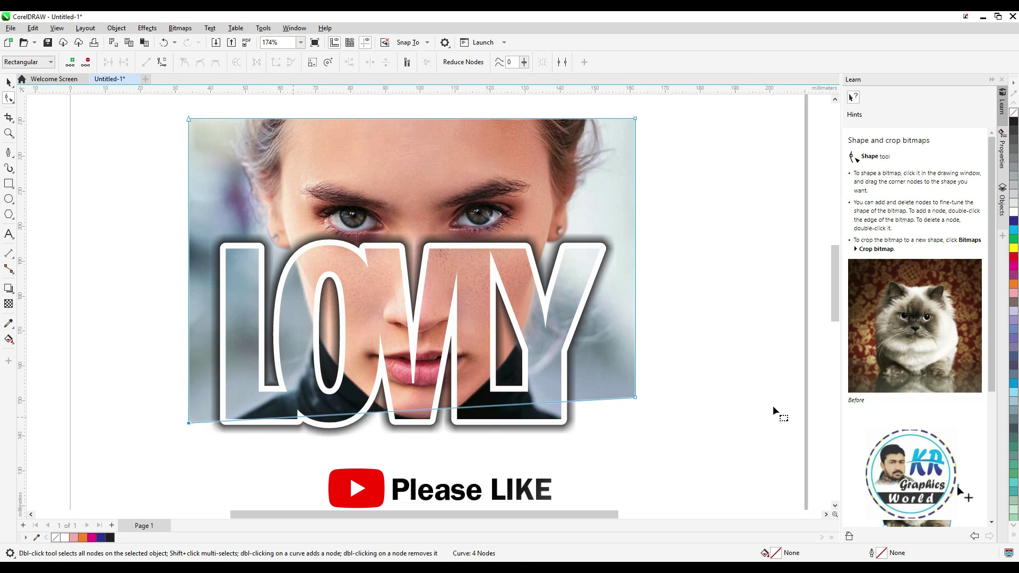
key("ctrl+z")
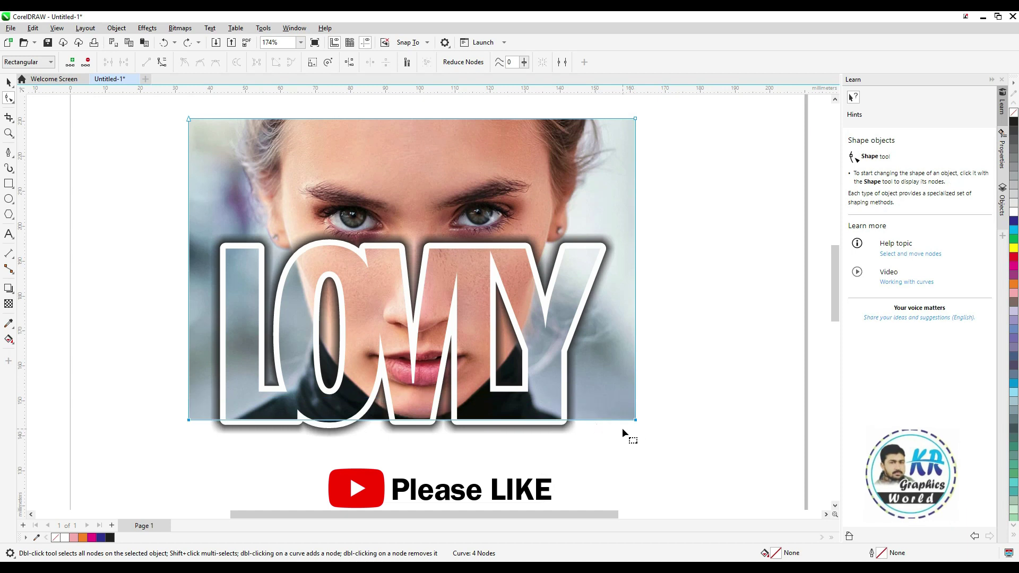
Raise the background photo's bottom edge to the upper part of the LOVLY letters and clear the selection.
left_click(619, 432)
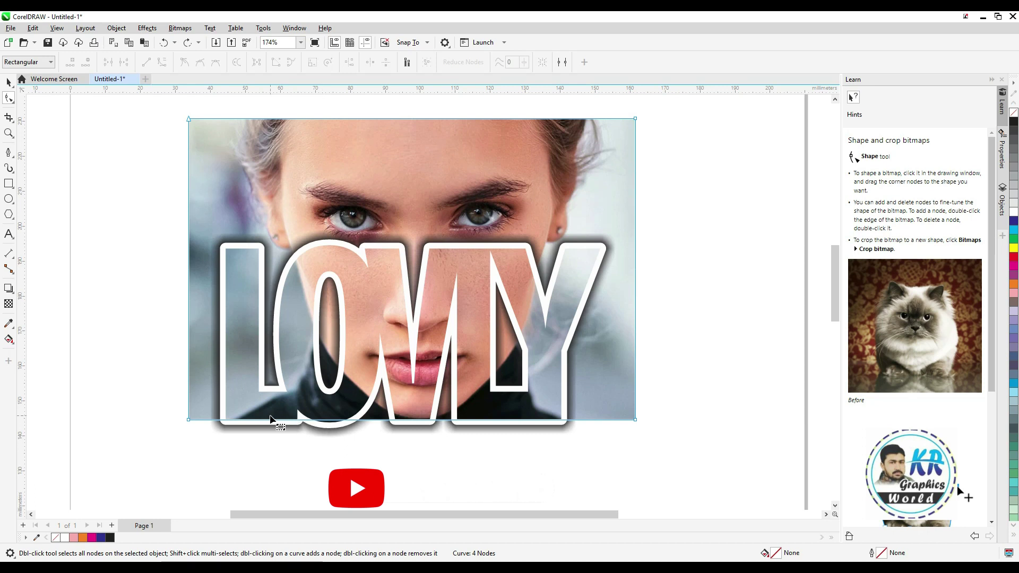
left_click_drag(139, 382, 643, 277)
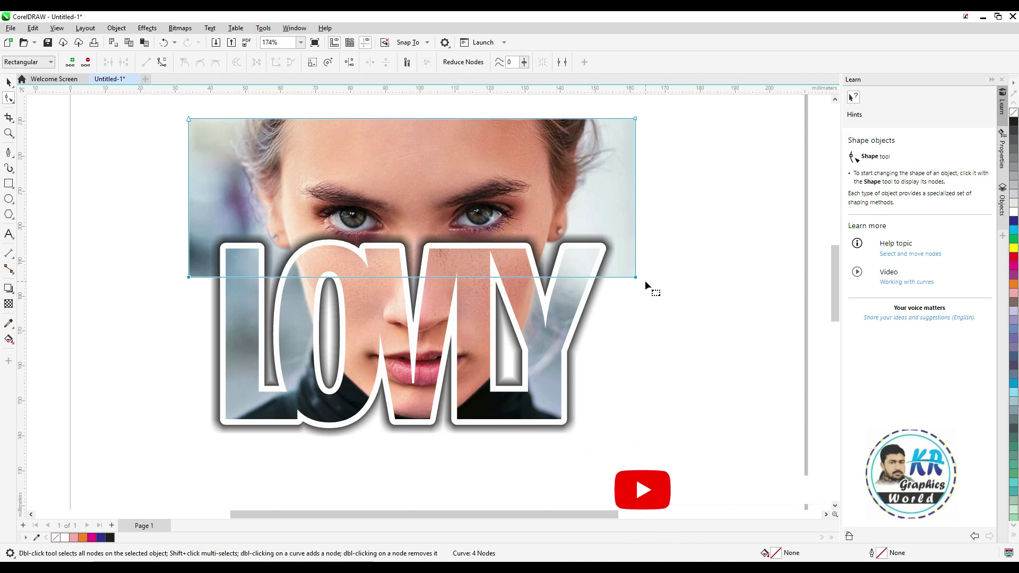
key("space")
left_click(632, 313)
scroll(633, 313, "down", 1)
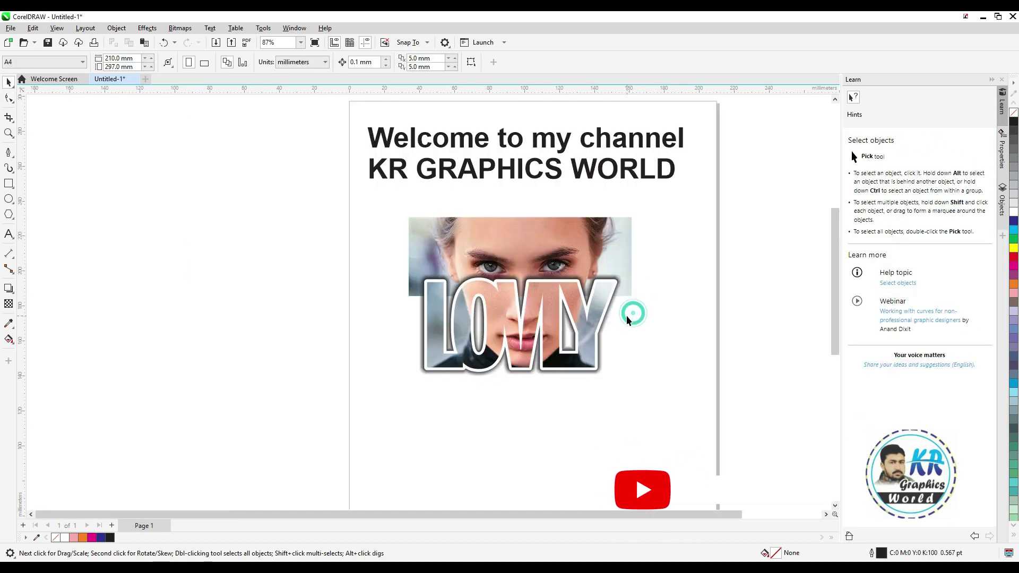